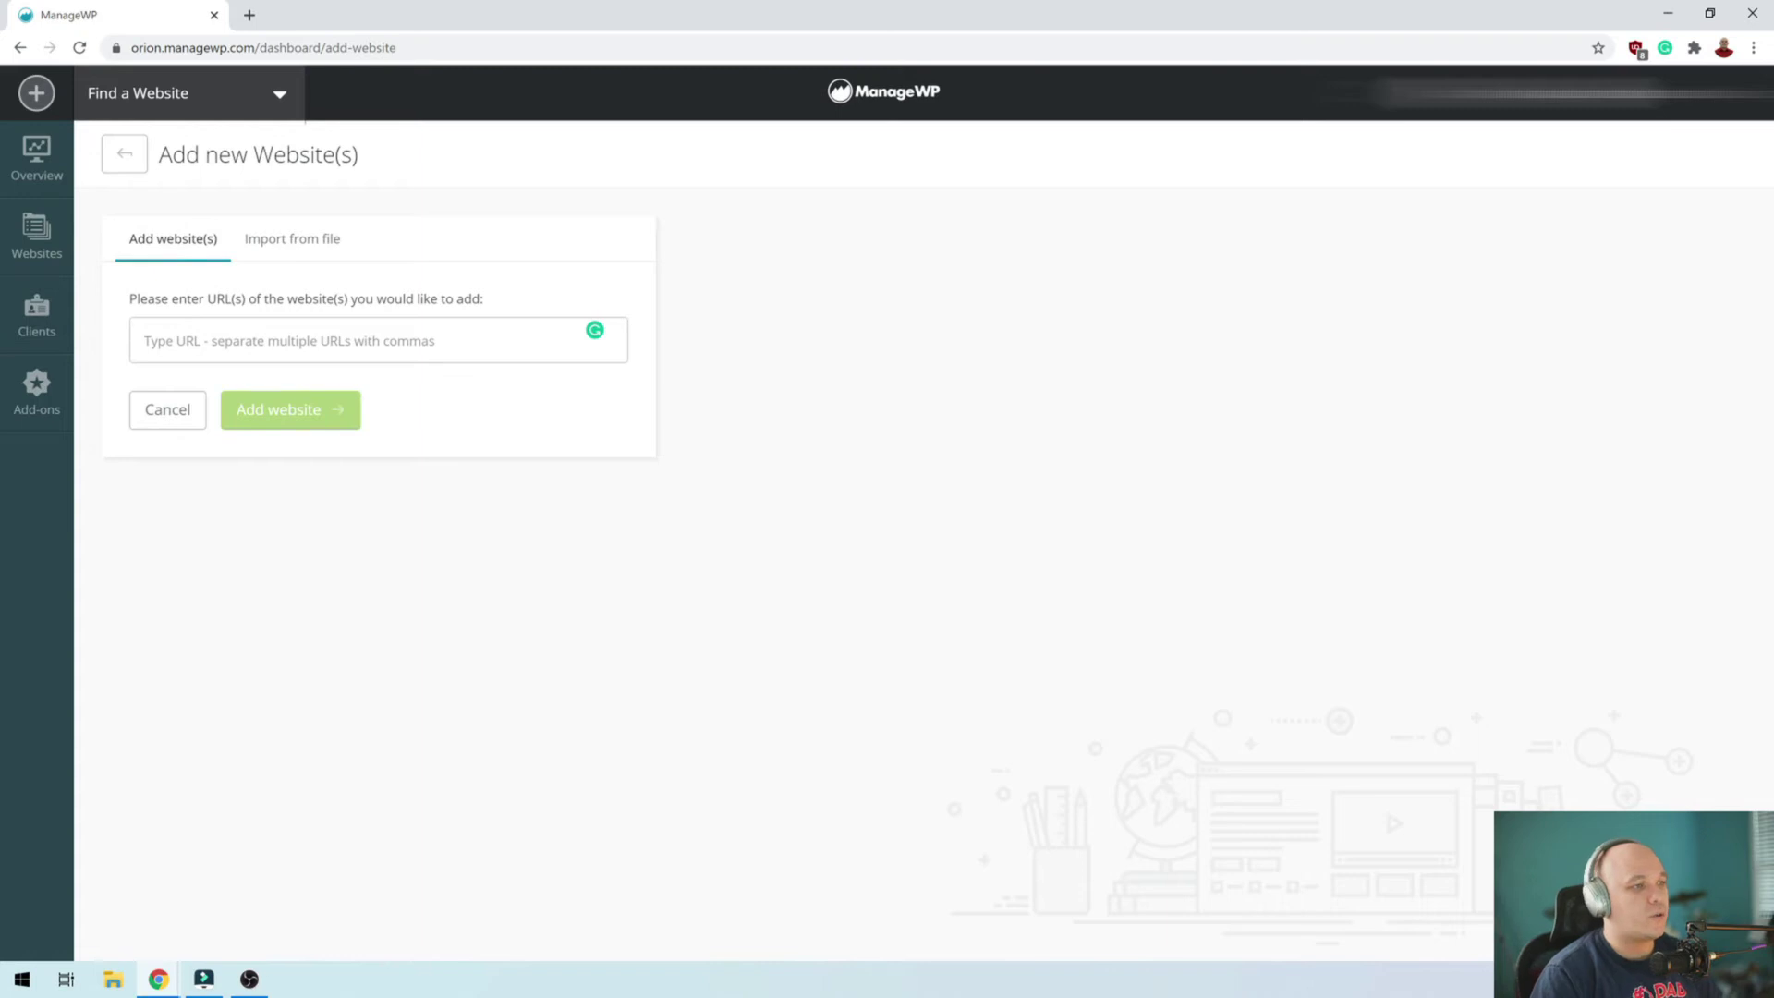
Step: Submit the development site's URL as a new website to manage
{"action": "type", "text": "dev.a"}
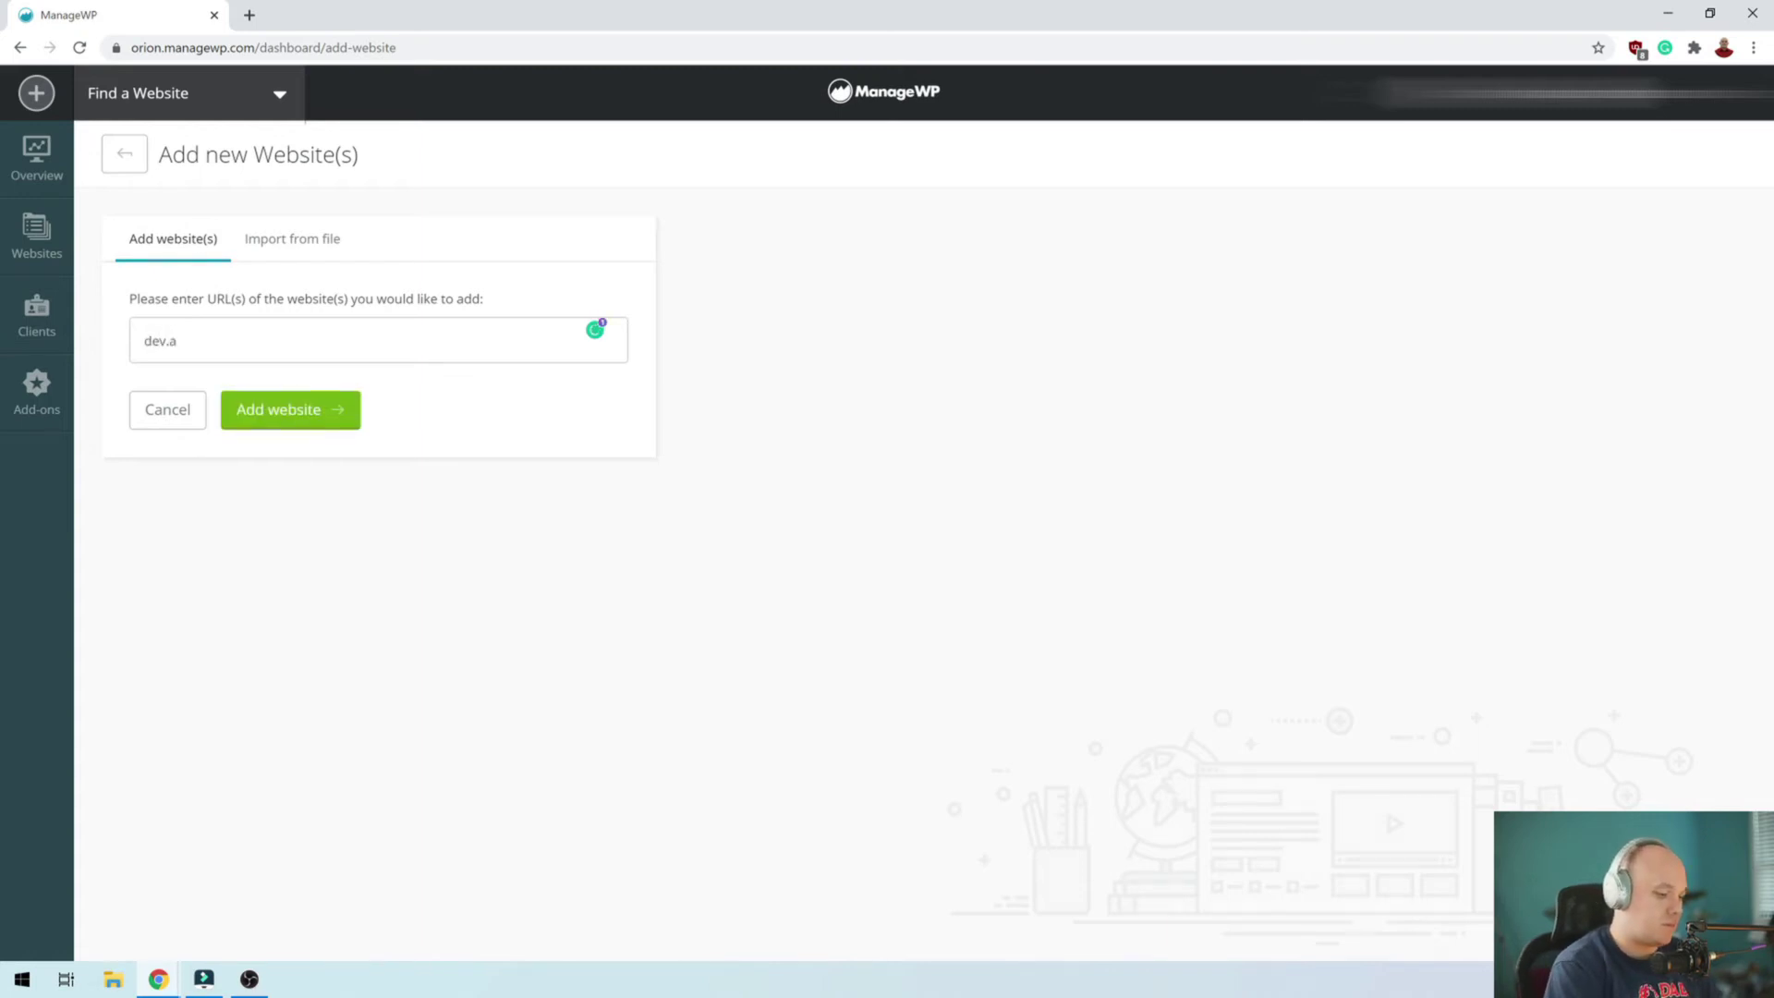
{"action": "type", "text": "driansti"}
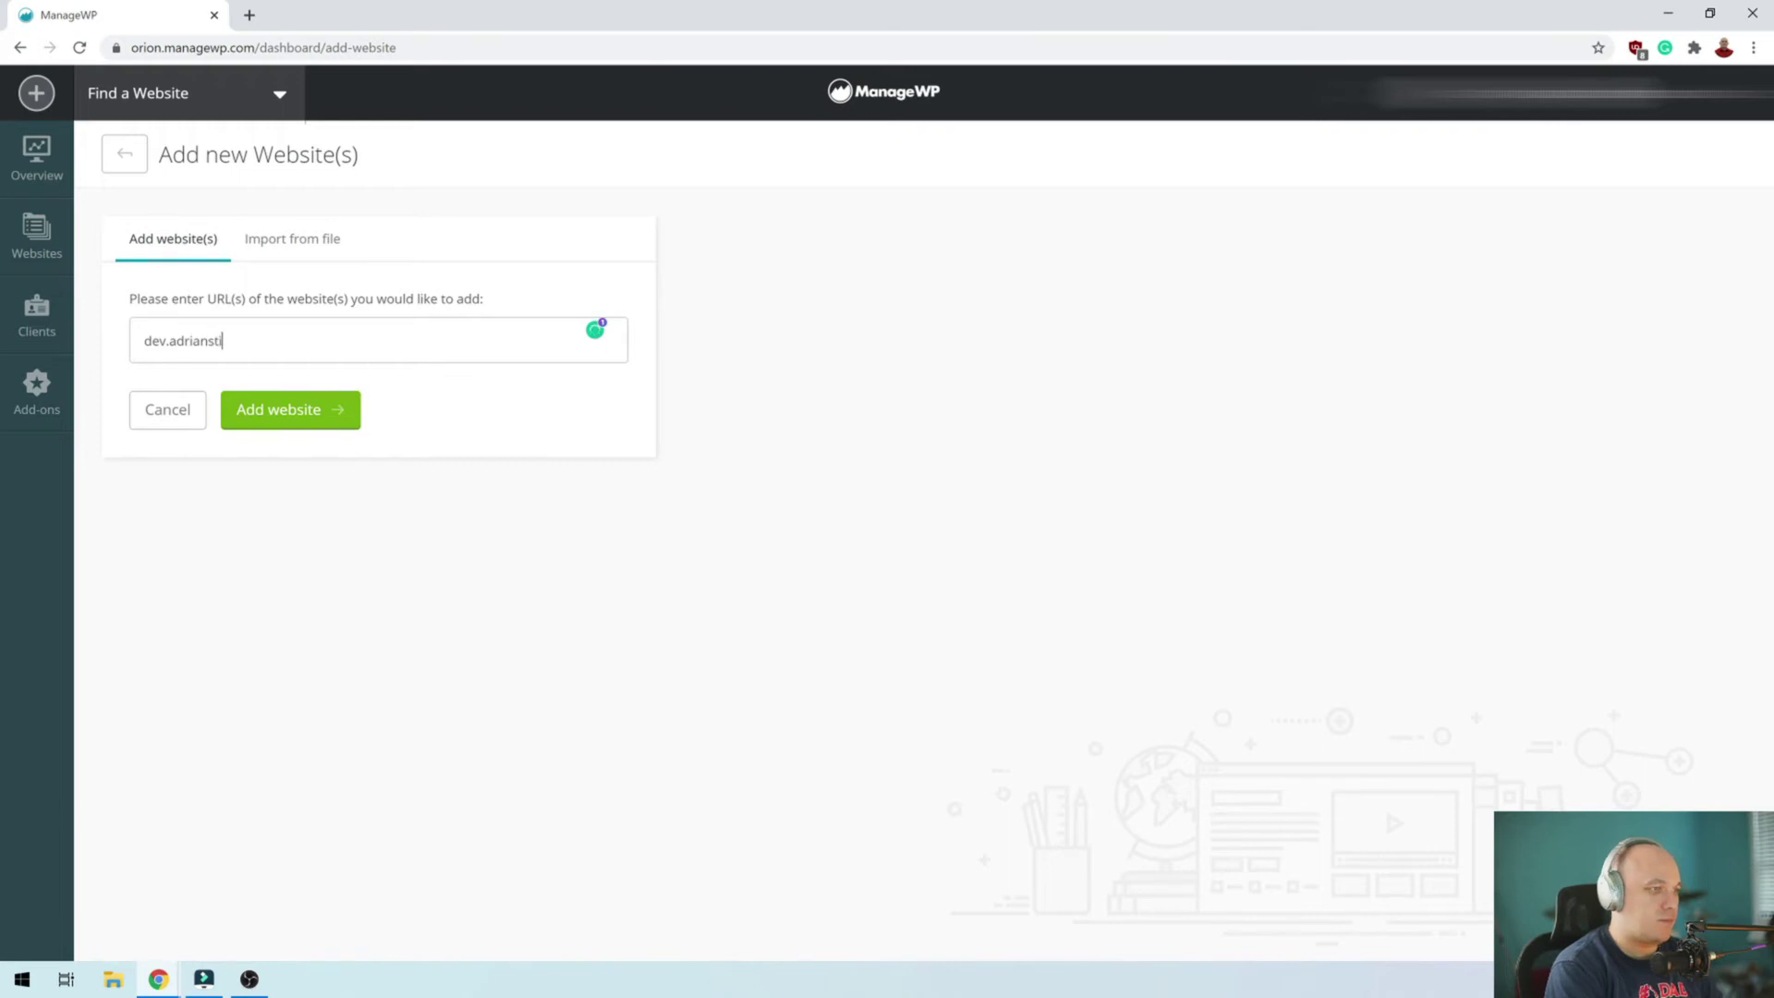
{"action": "type", "text": "cea.com"}
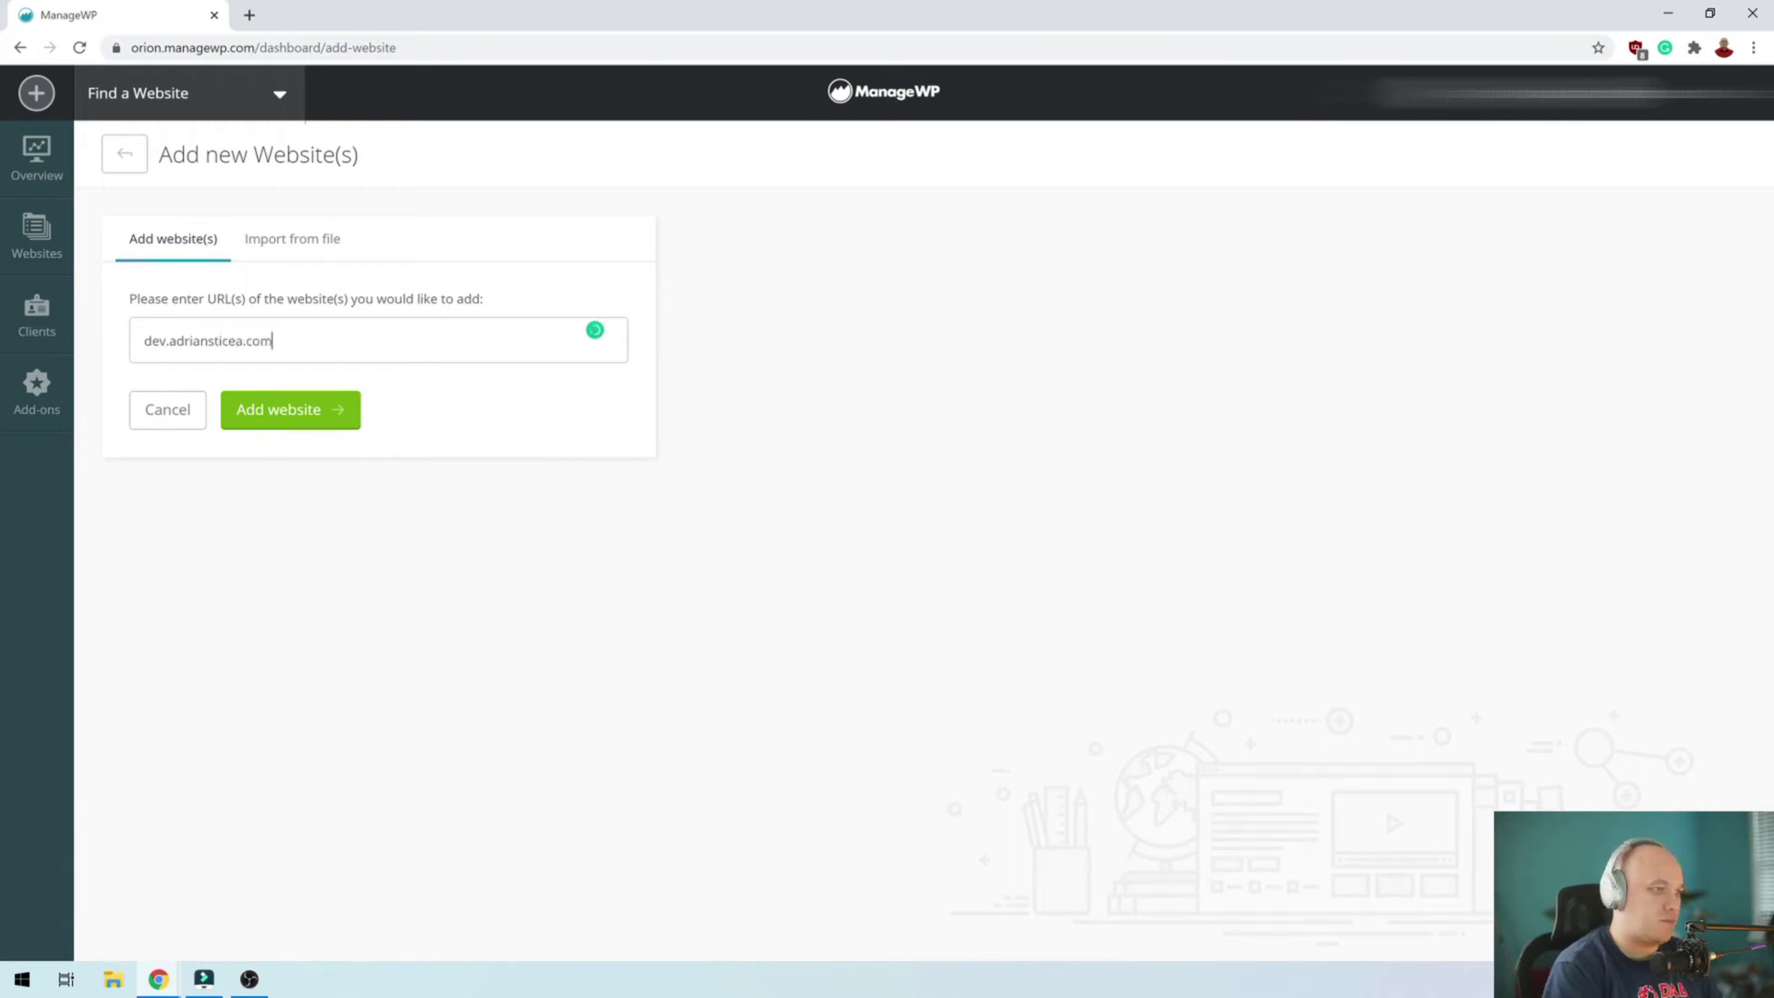
{"action": "left_click", "coordinate": [316, 421]}
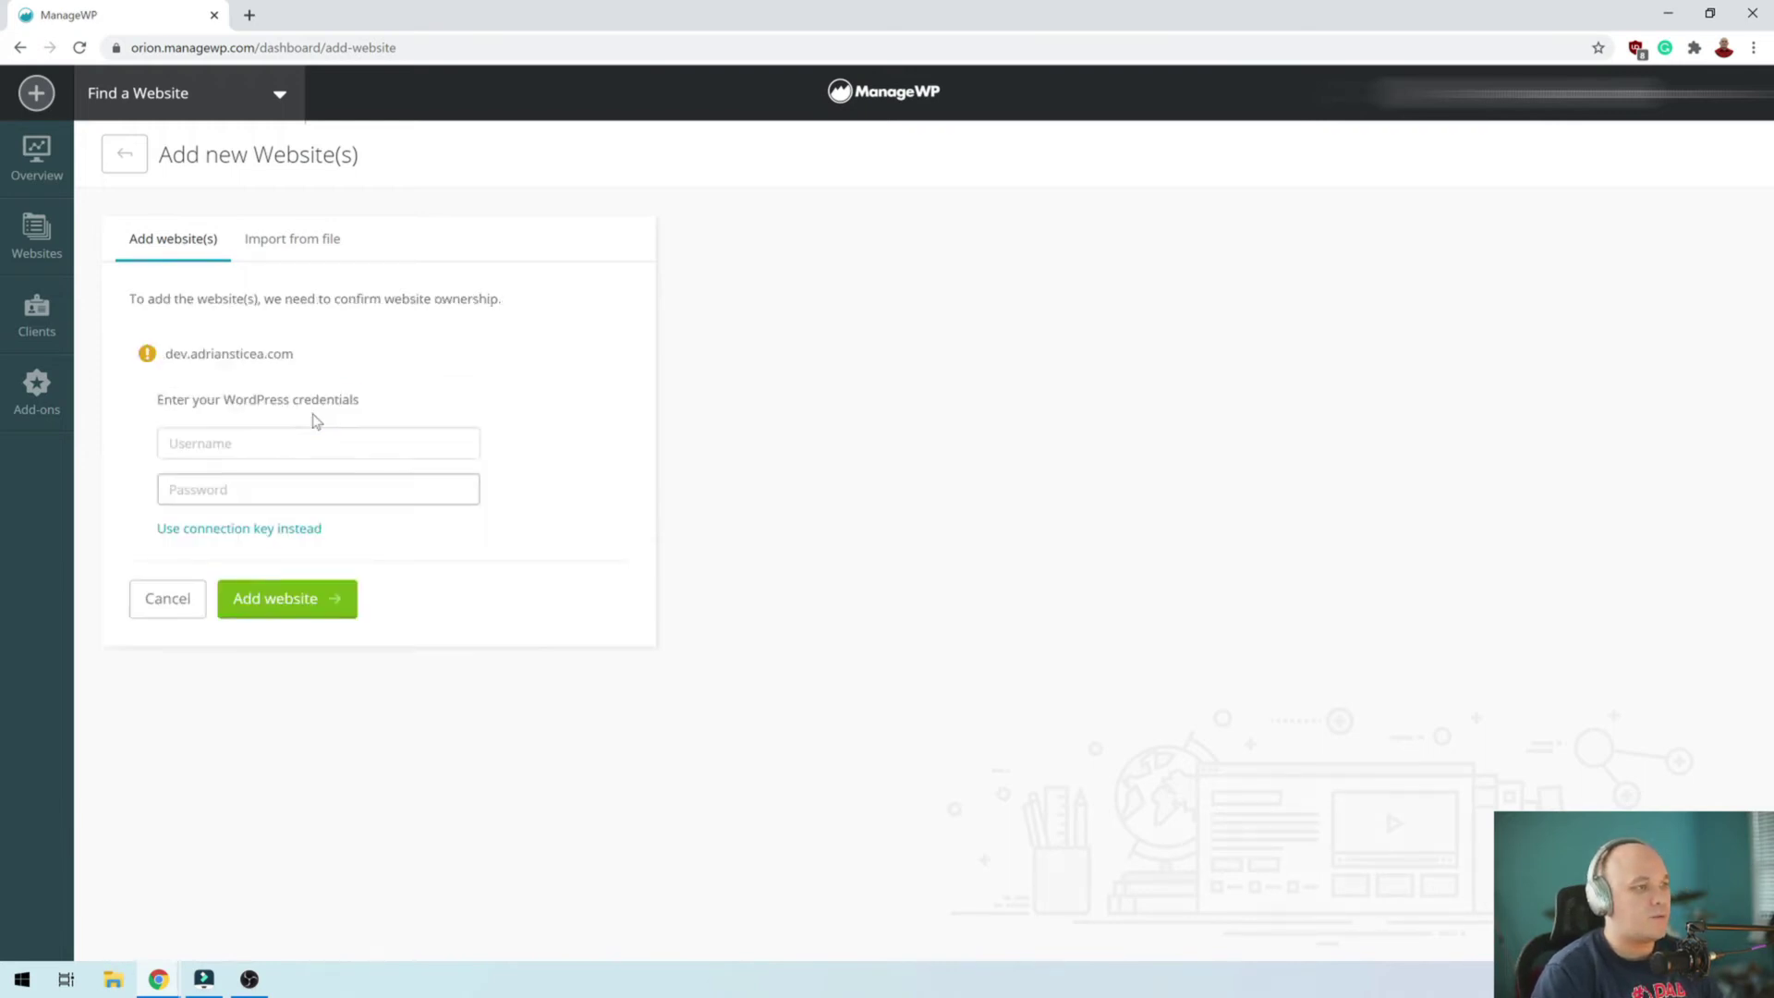
Step: Confirm ownership of the website by entering its WordPress username and password, and add it
{"action": "left_click", "coordinate": [318, 439]}
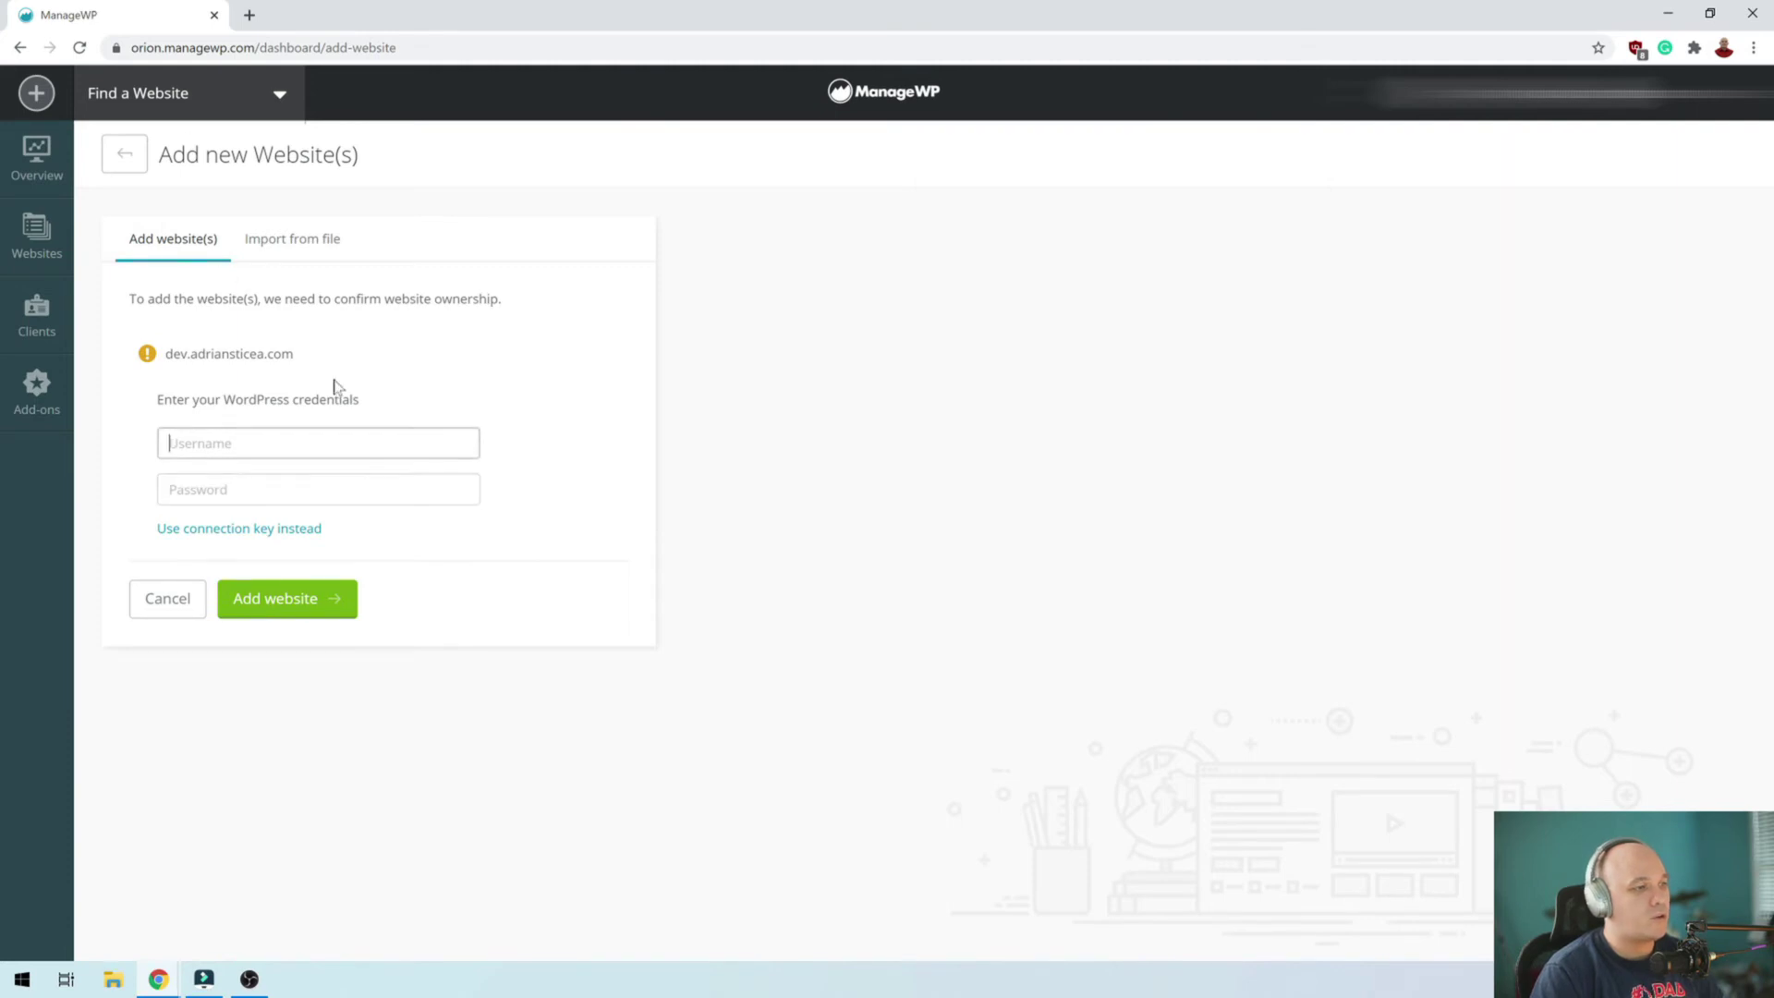
{"action": "key", "text": "ctrl+v"}
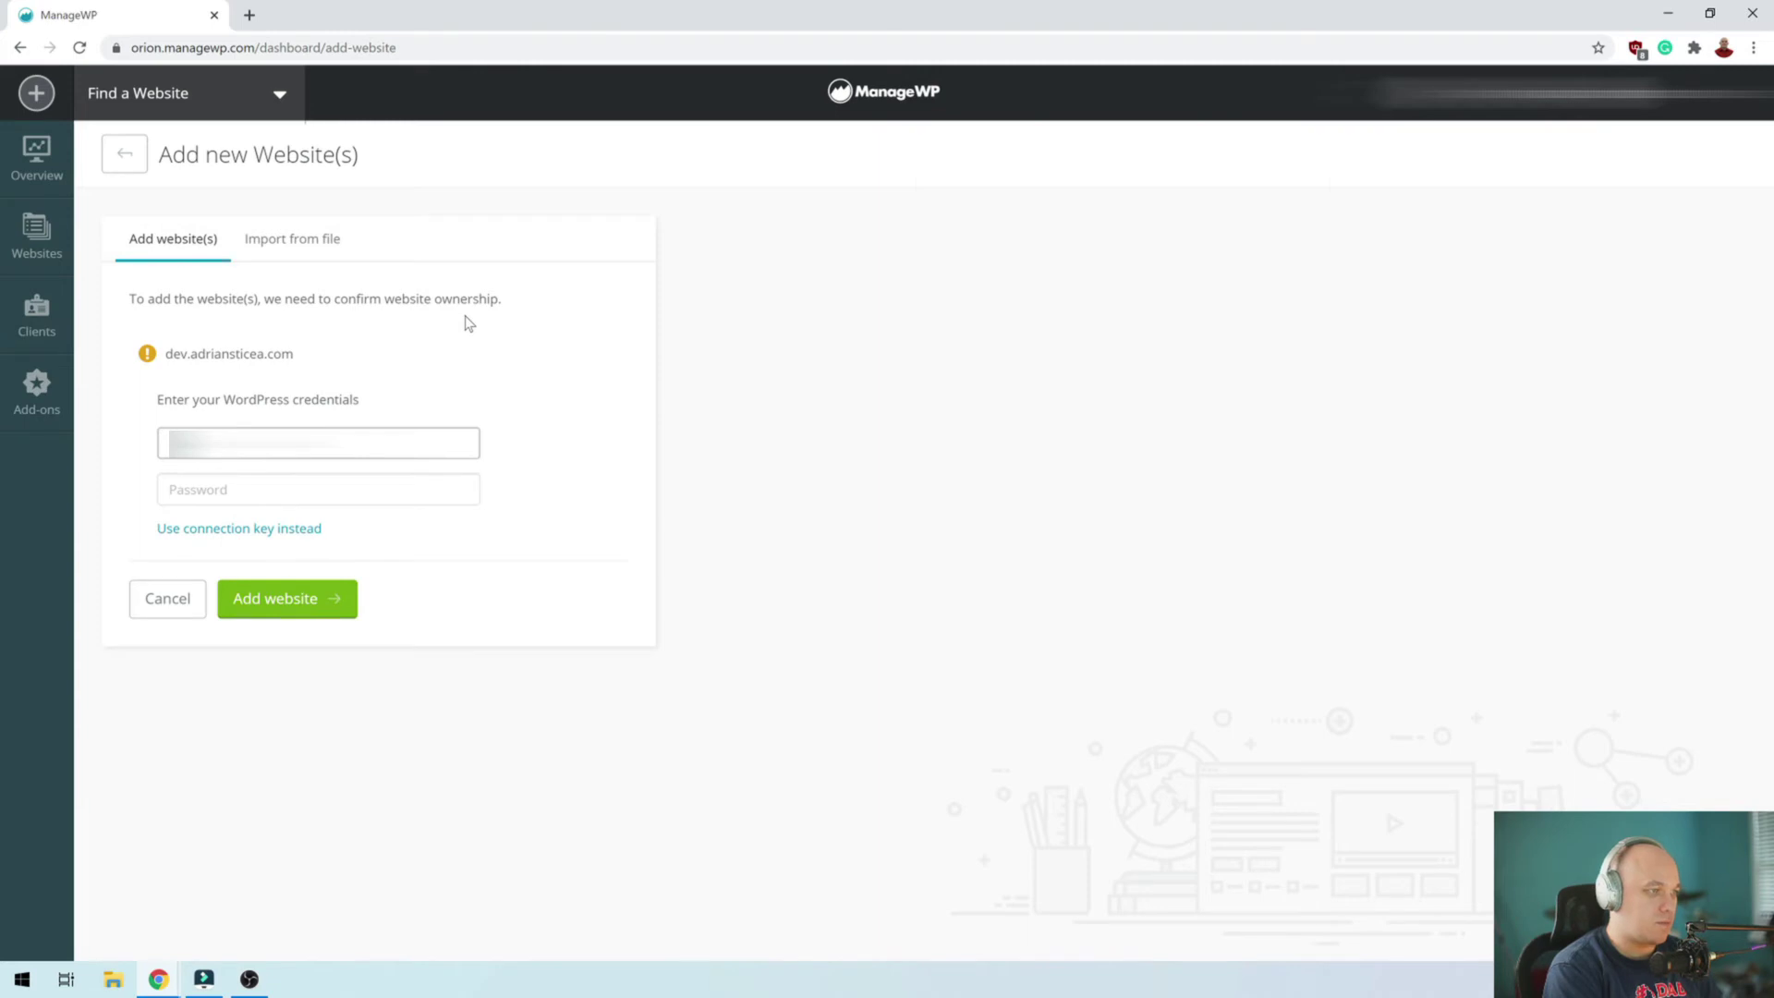
{"action": "key", "text": "Tab"}
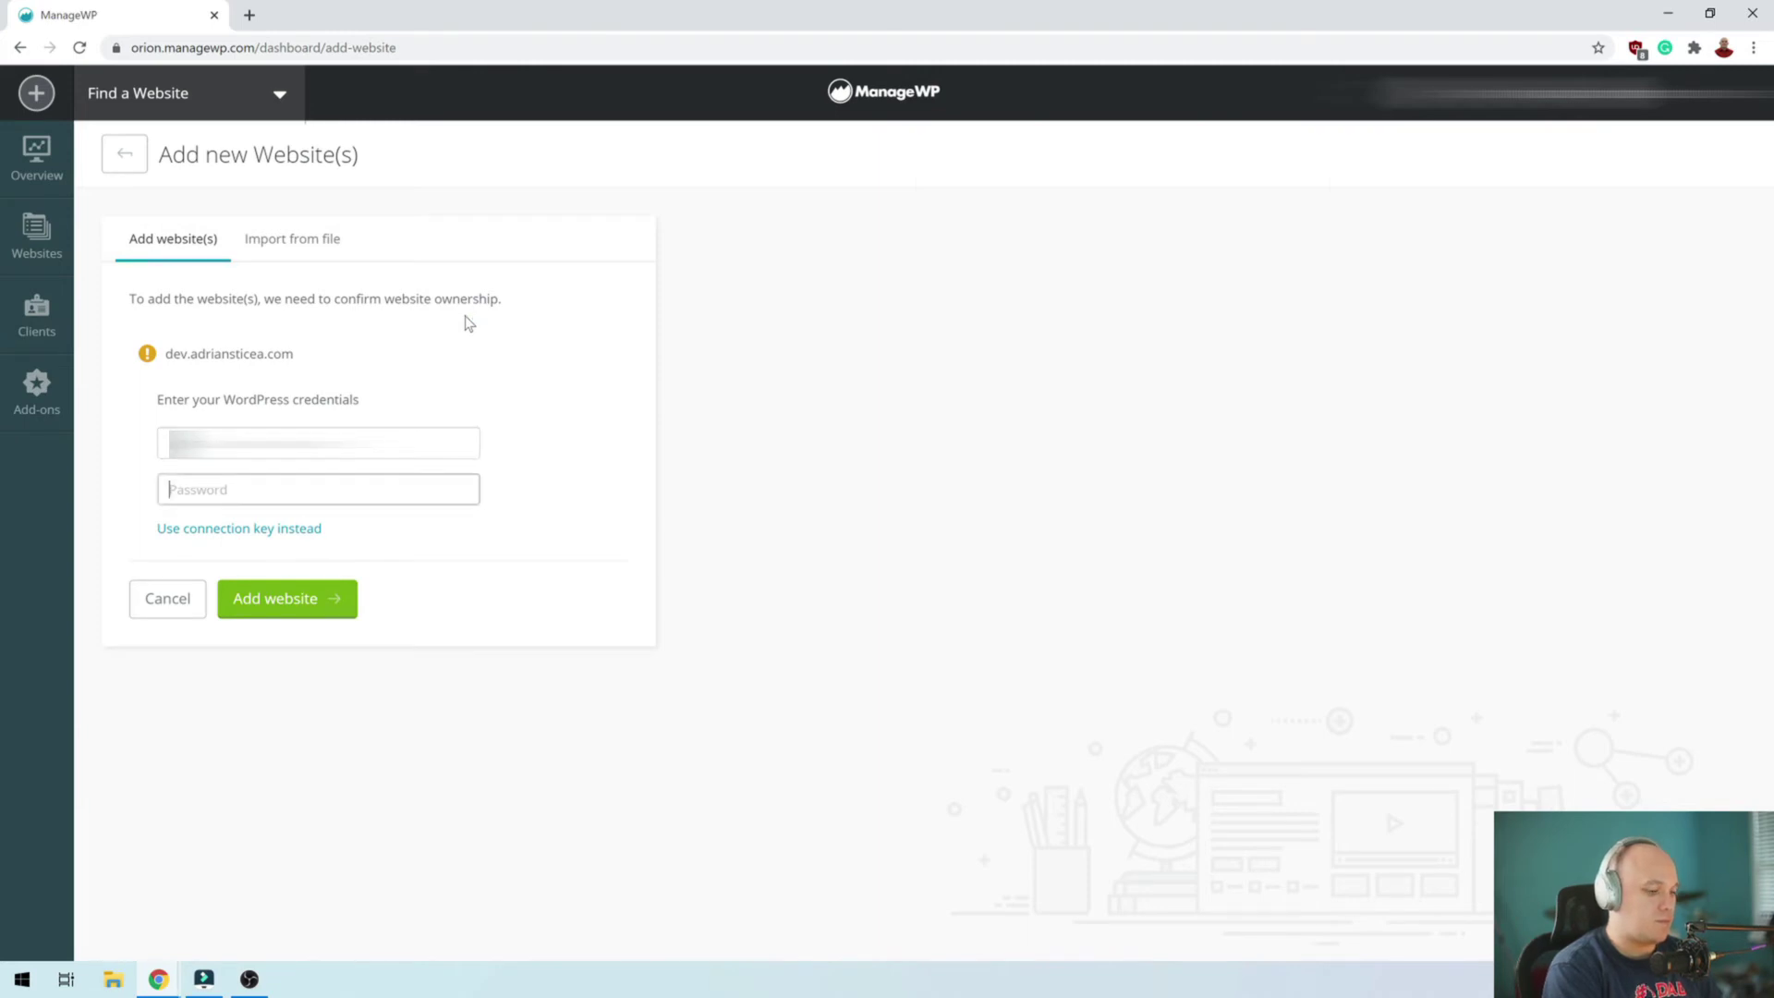
{"action": "type", "text": "****"}
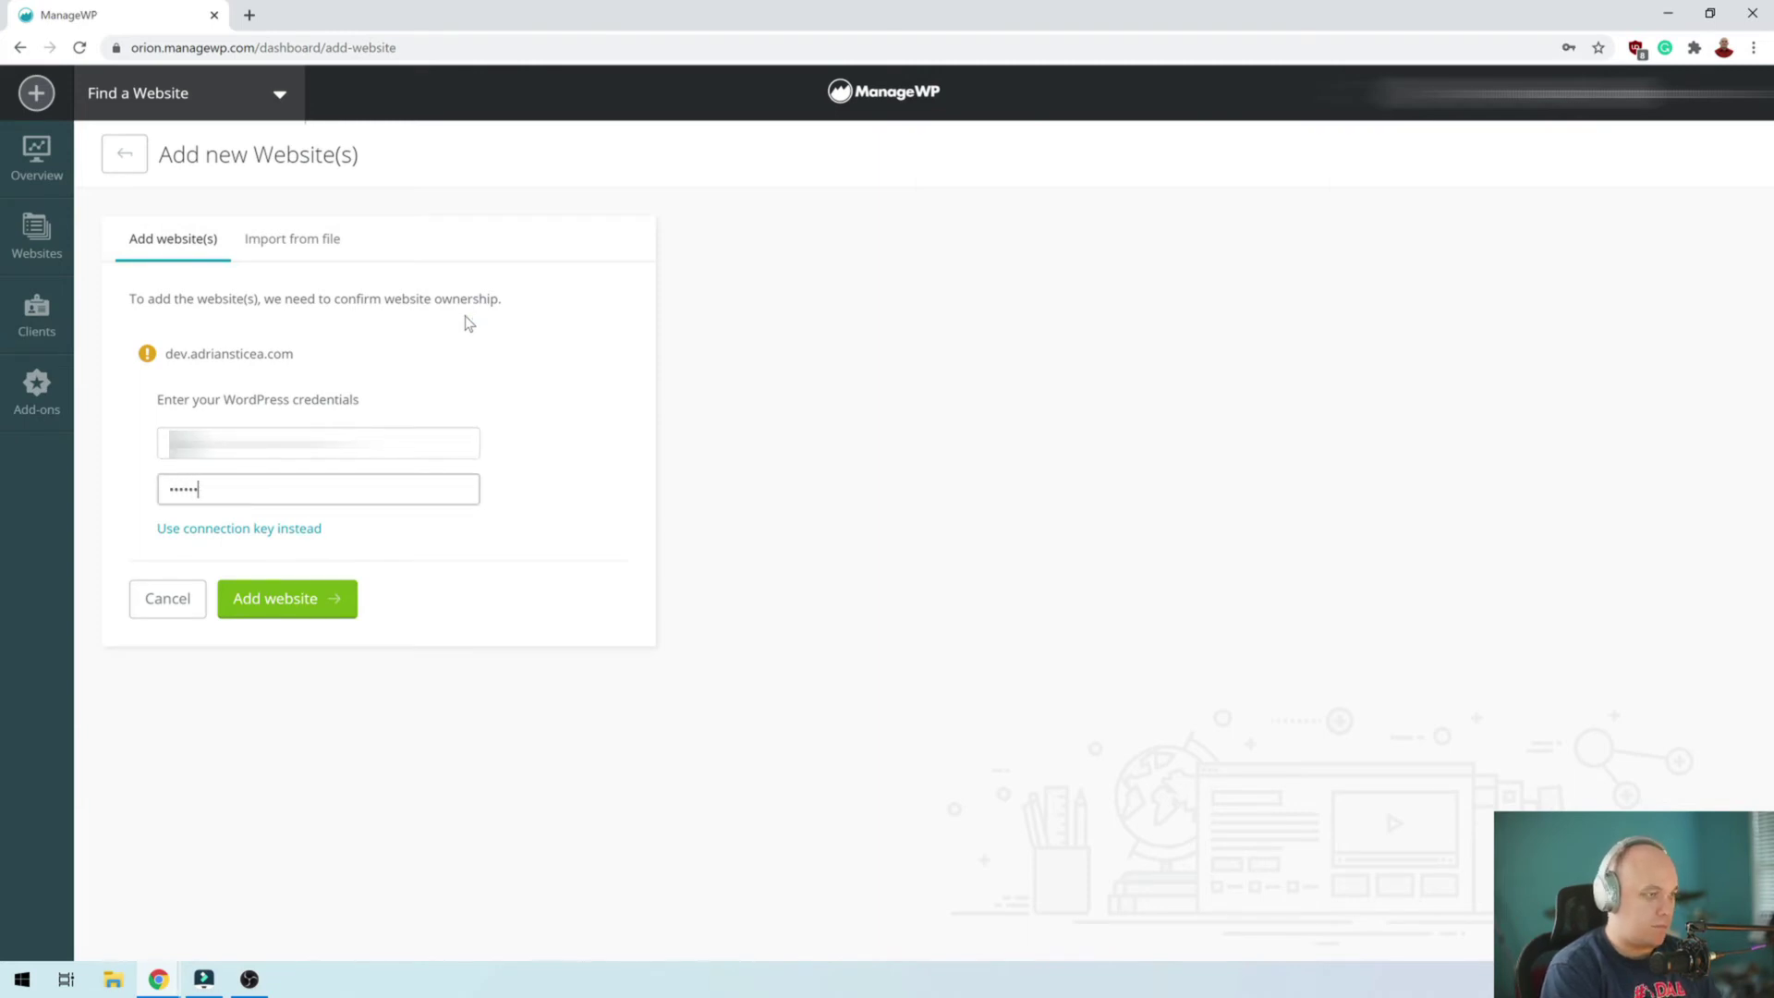
{"action": "key", "text": "Return"}
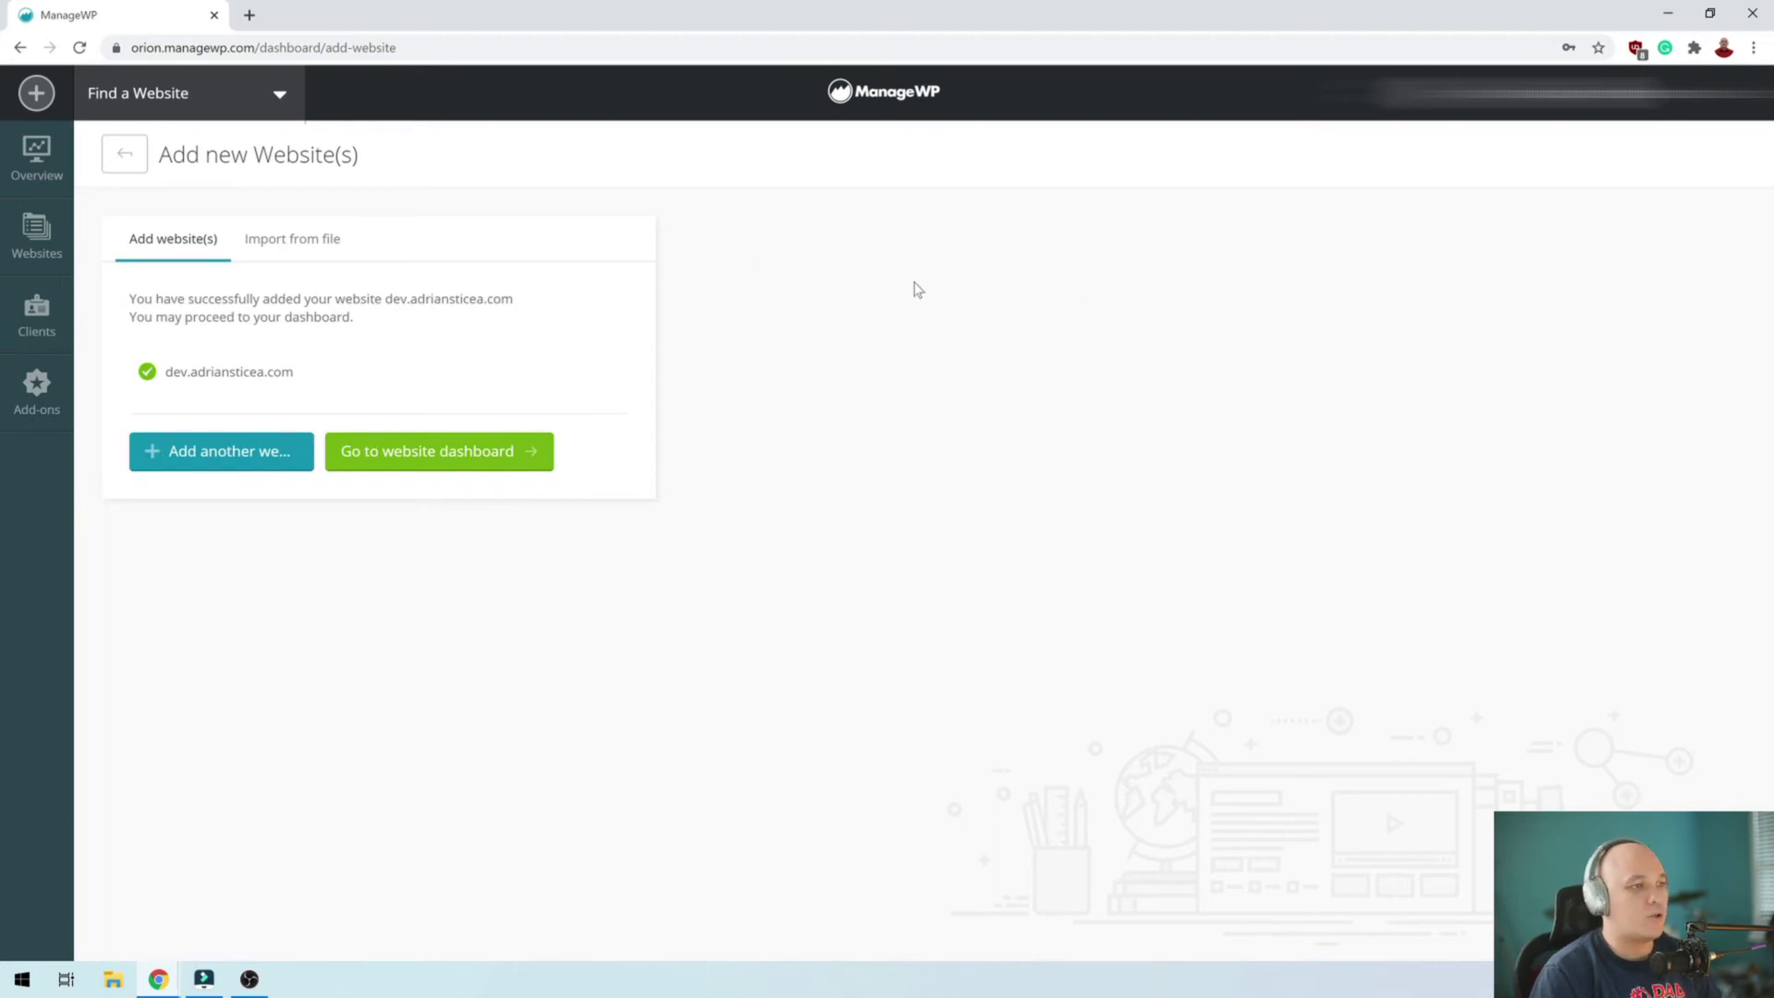
Step: View the newly added website's dashboard and backups, and check the upgrade offer for the Backups add-on
{"action": "left_click", "coordinate": [421, 459]}
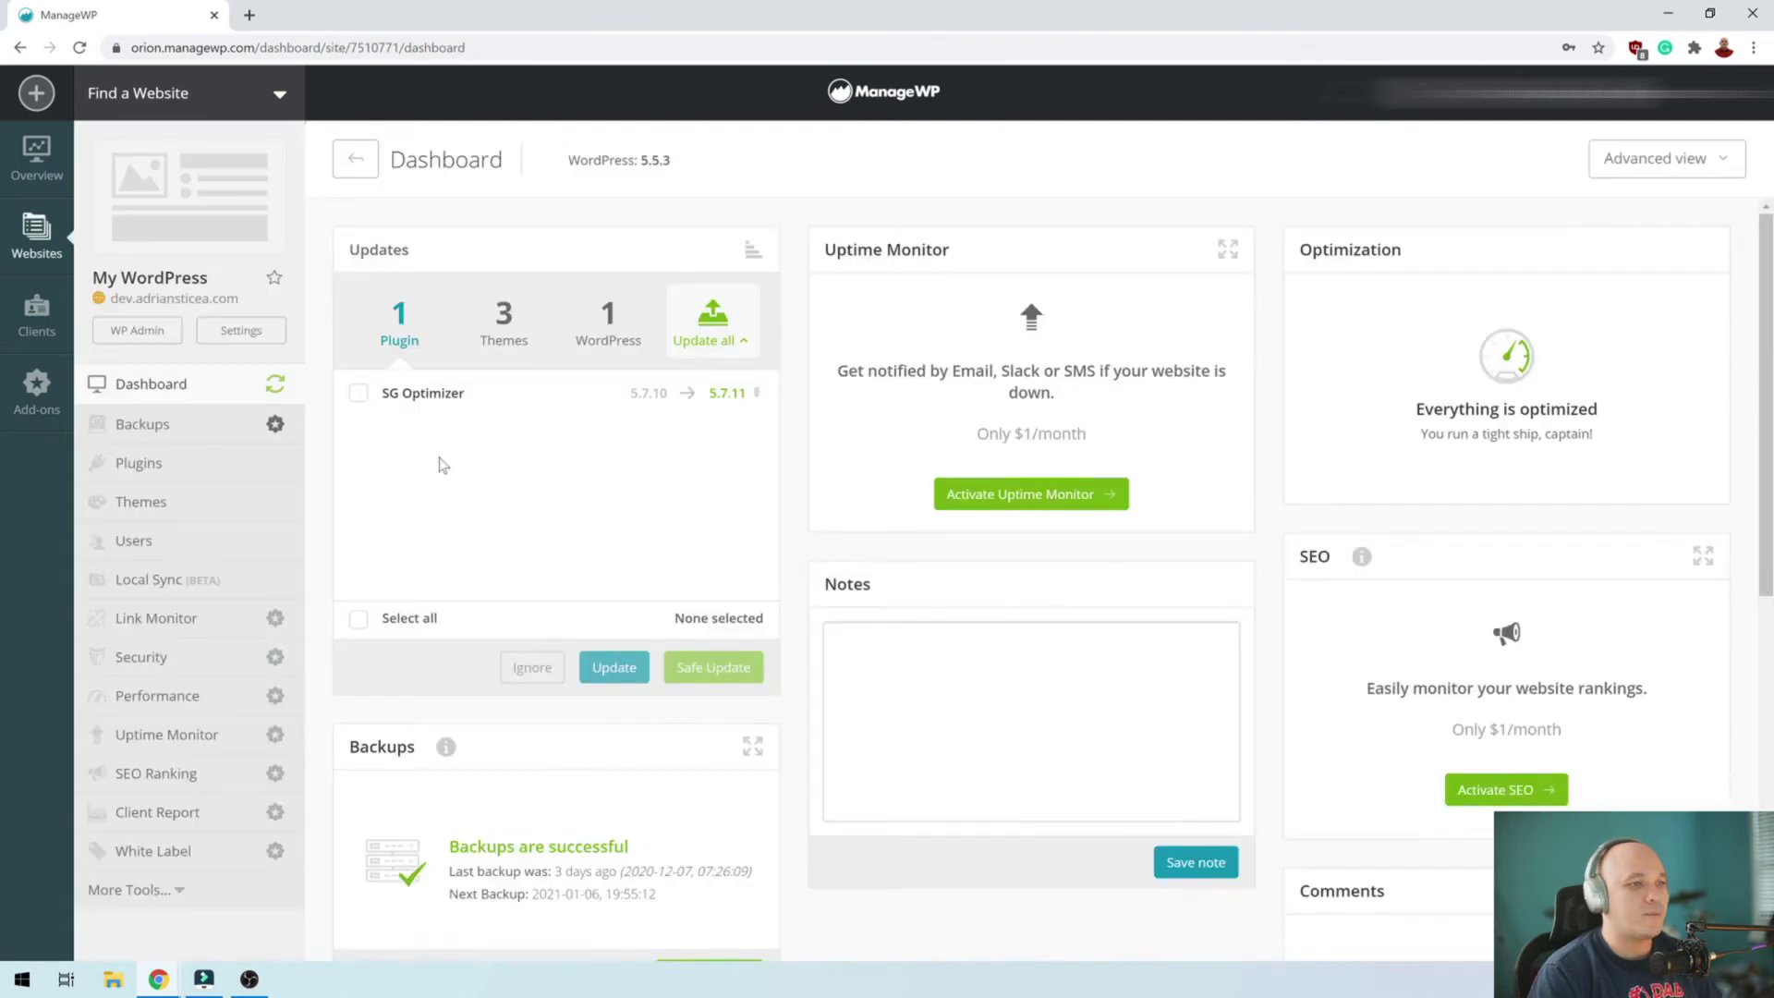
{"action": "left_click", "coordinate": [159, 438]}
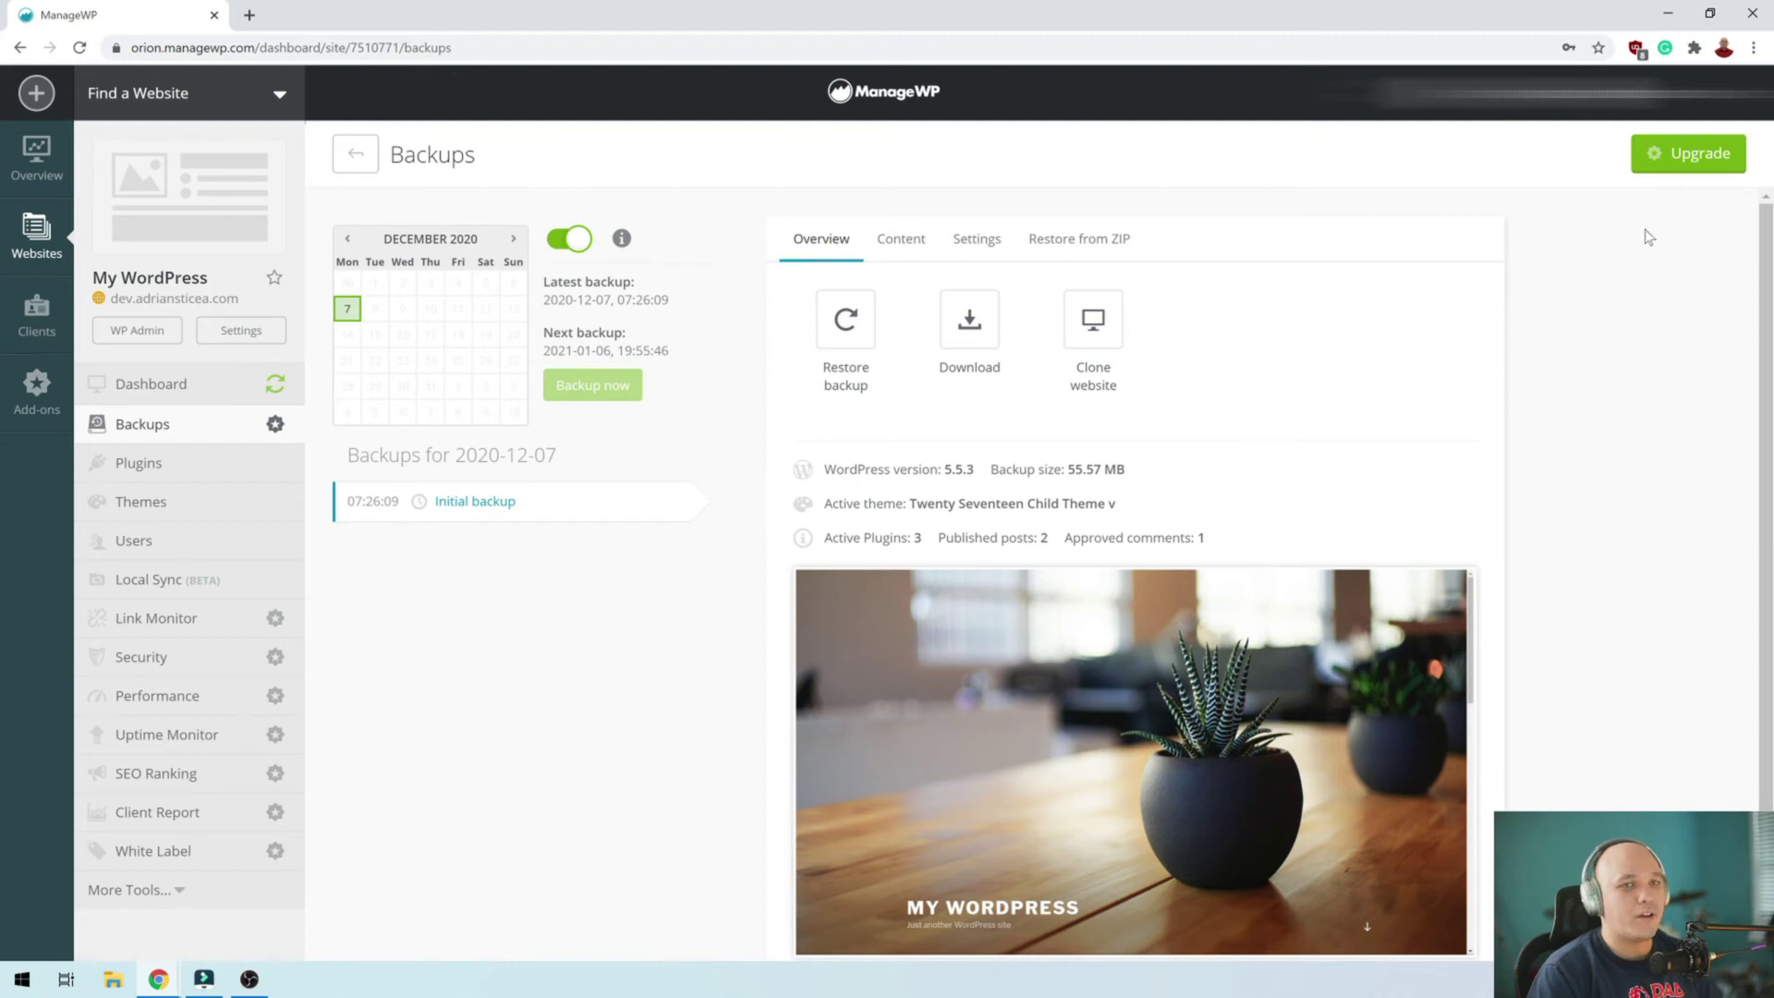
{"action": "left_click", "coordinate": [1688, 156]}
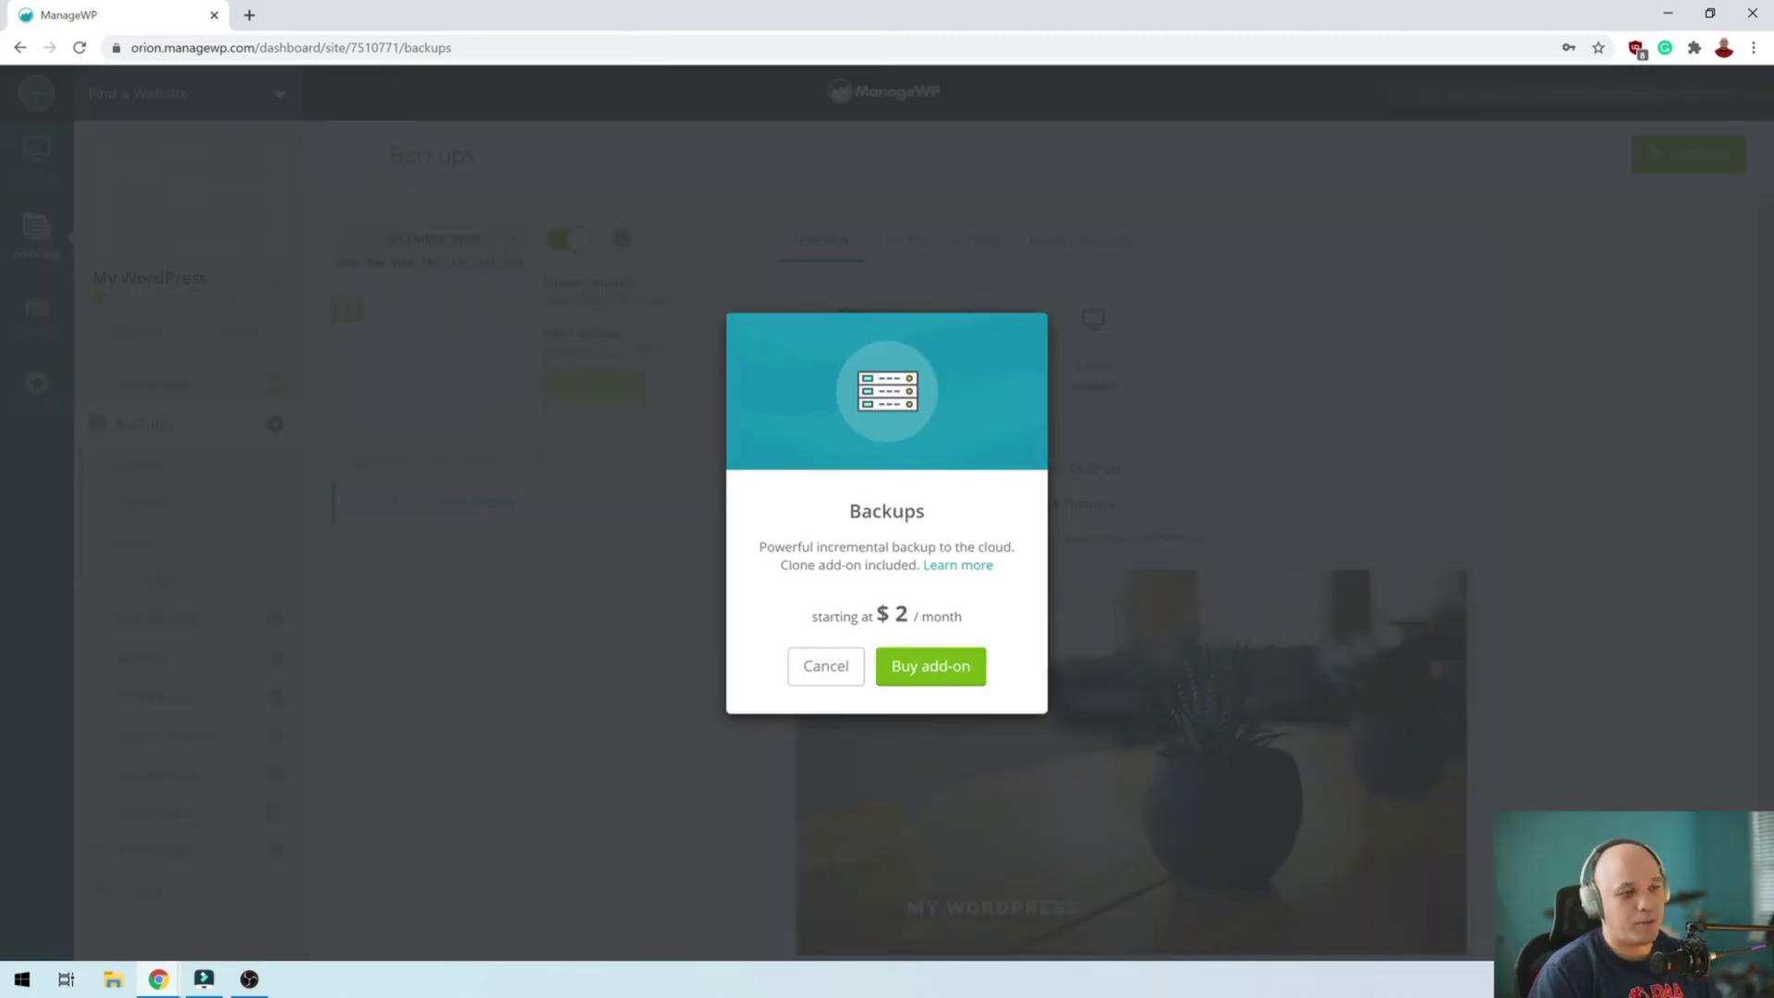
{"action": "left_click", "coordinate": [1459, 370]}
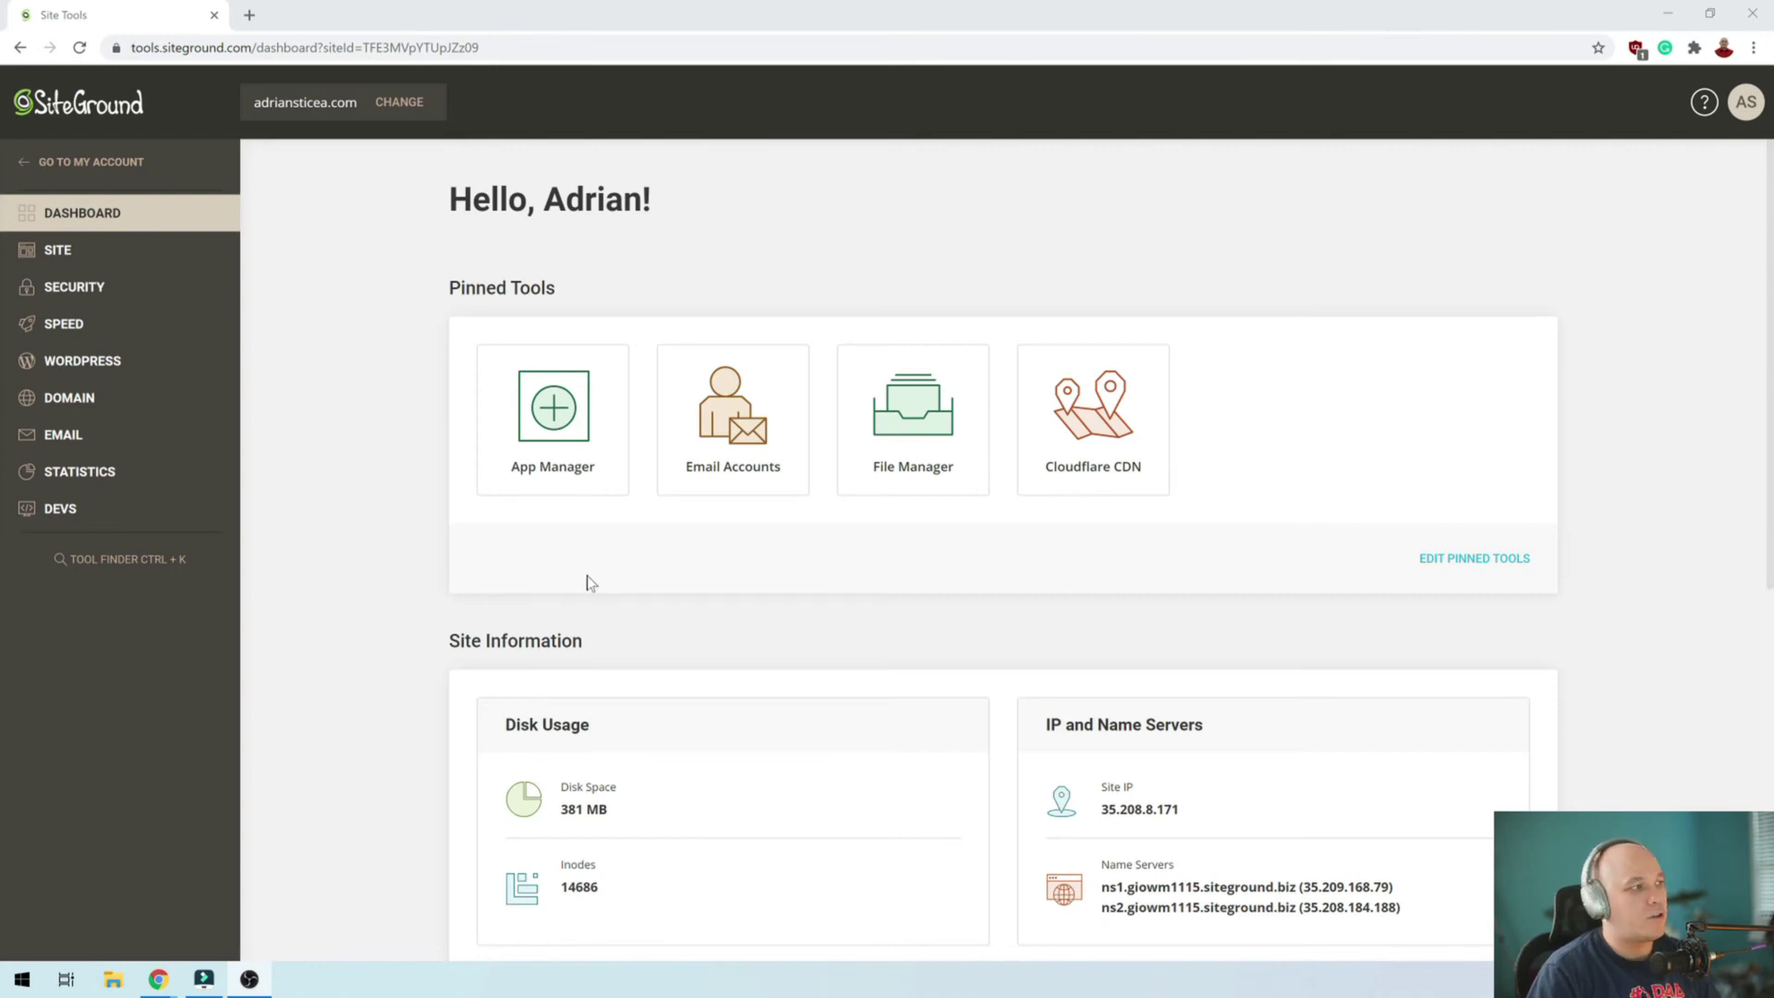
Step: In SiteGround's File Manager, archive all files and folders inside the main site's public_html folder under the name backup
{"action": "left_click", "coordinate": [941, 421]}
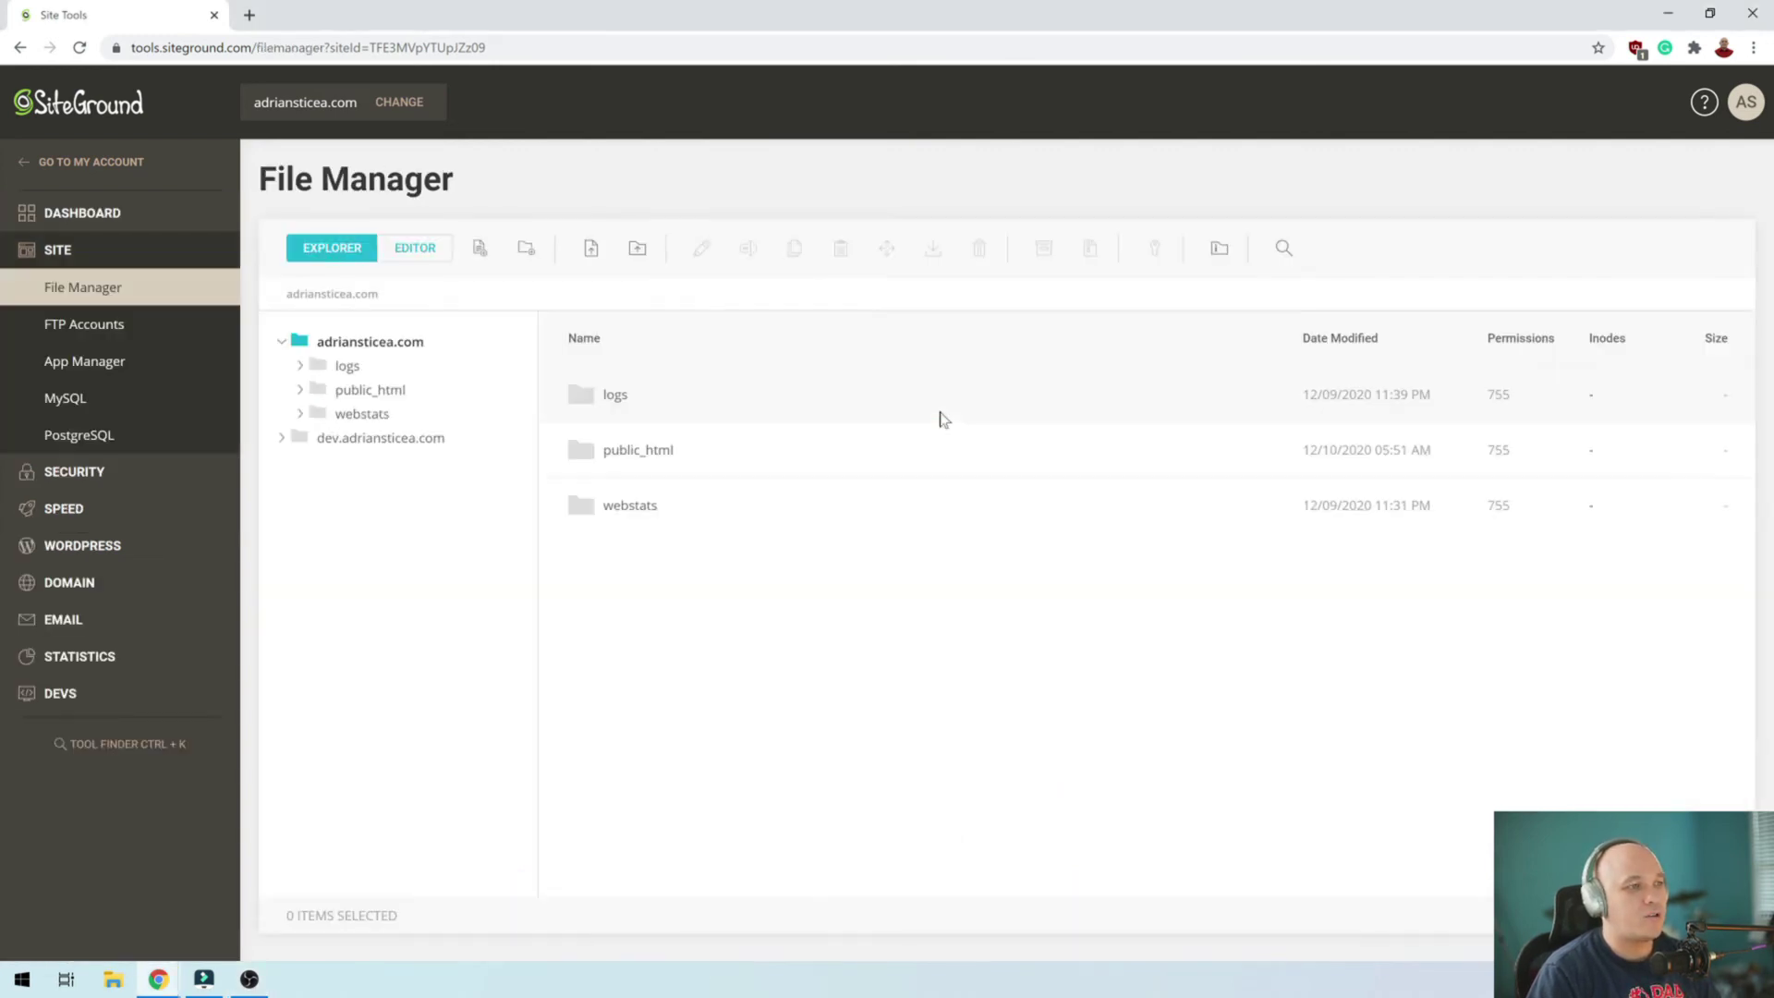
{"action": "double_click", "coordinate": [668, 457]}
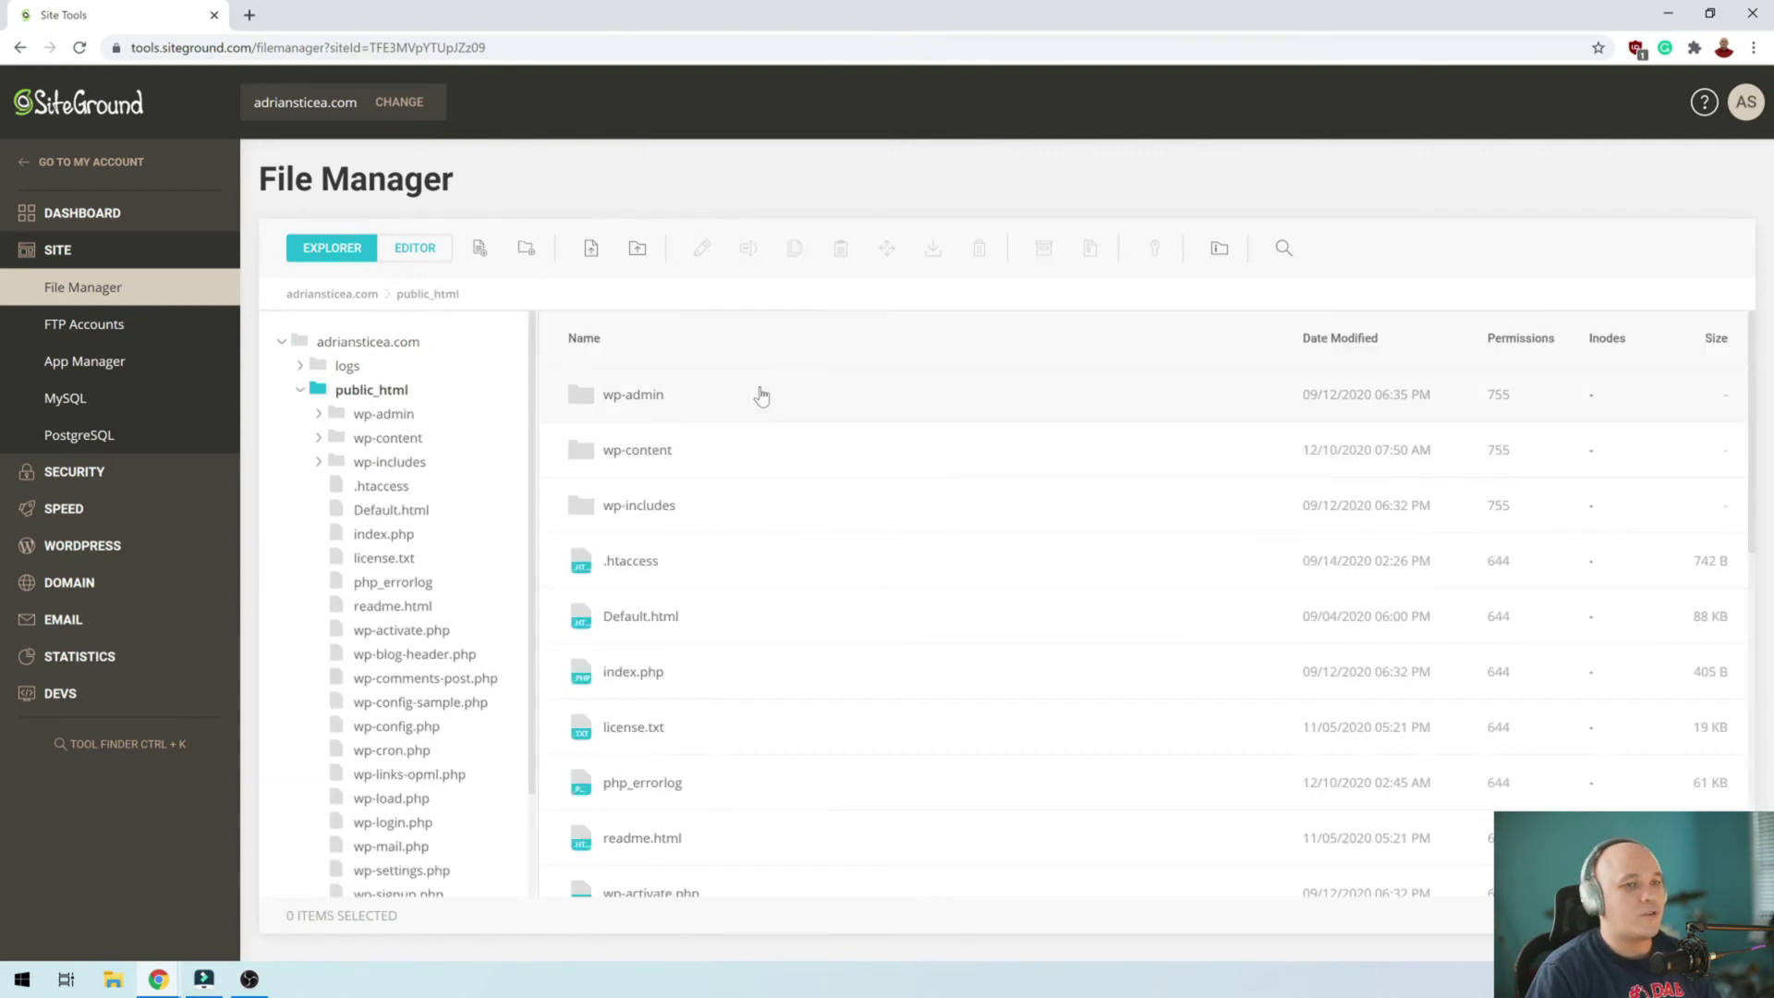
{"action": "left_click", "coordinate": [762, 396]}
{"action": "scroll", "coordinate": [761, 443], "scroll_direction": "down", "scroll_amount": 10}
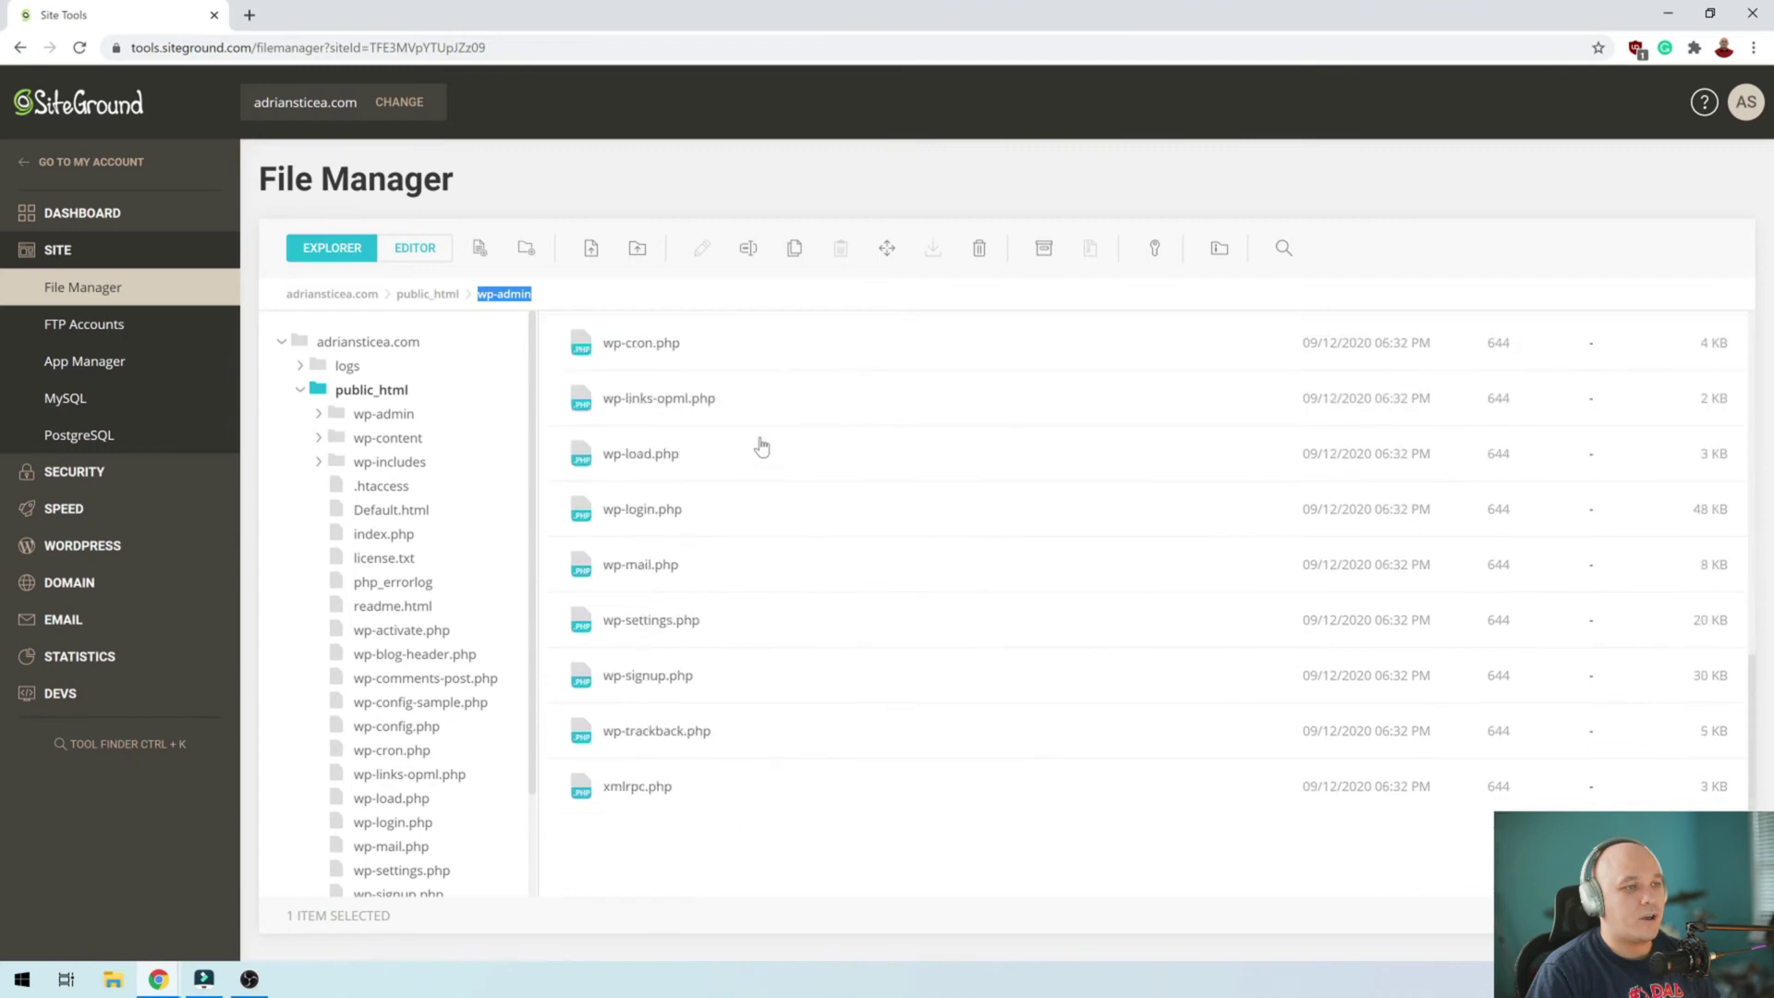
{"action": "key", "text": "ctrl+a"}
{"action": "scroll", "coordinate": [776, 725], "scroll_direction": "up", "scroll_amount": 10}
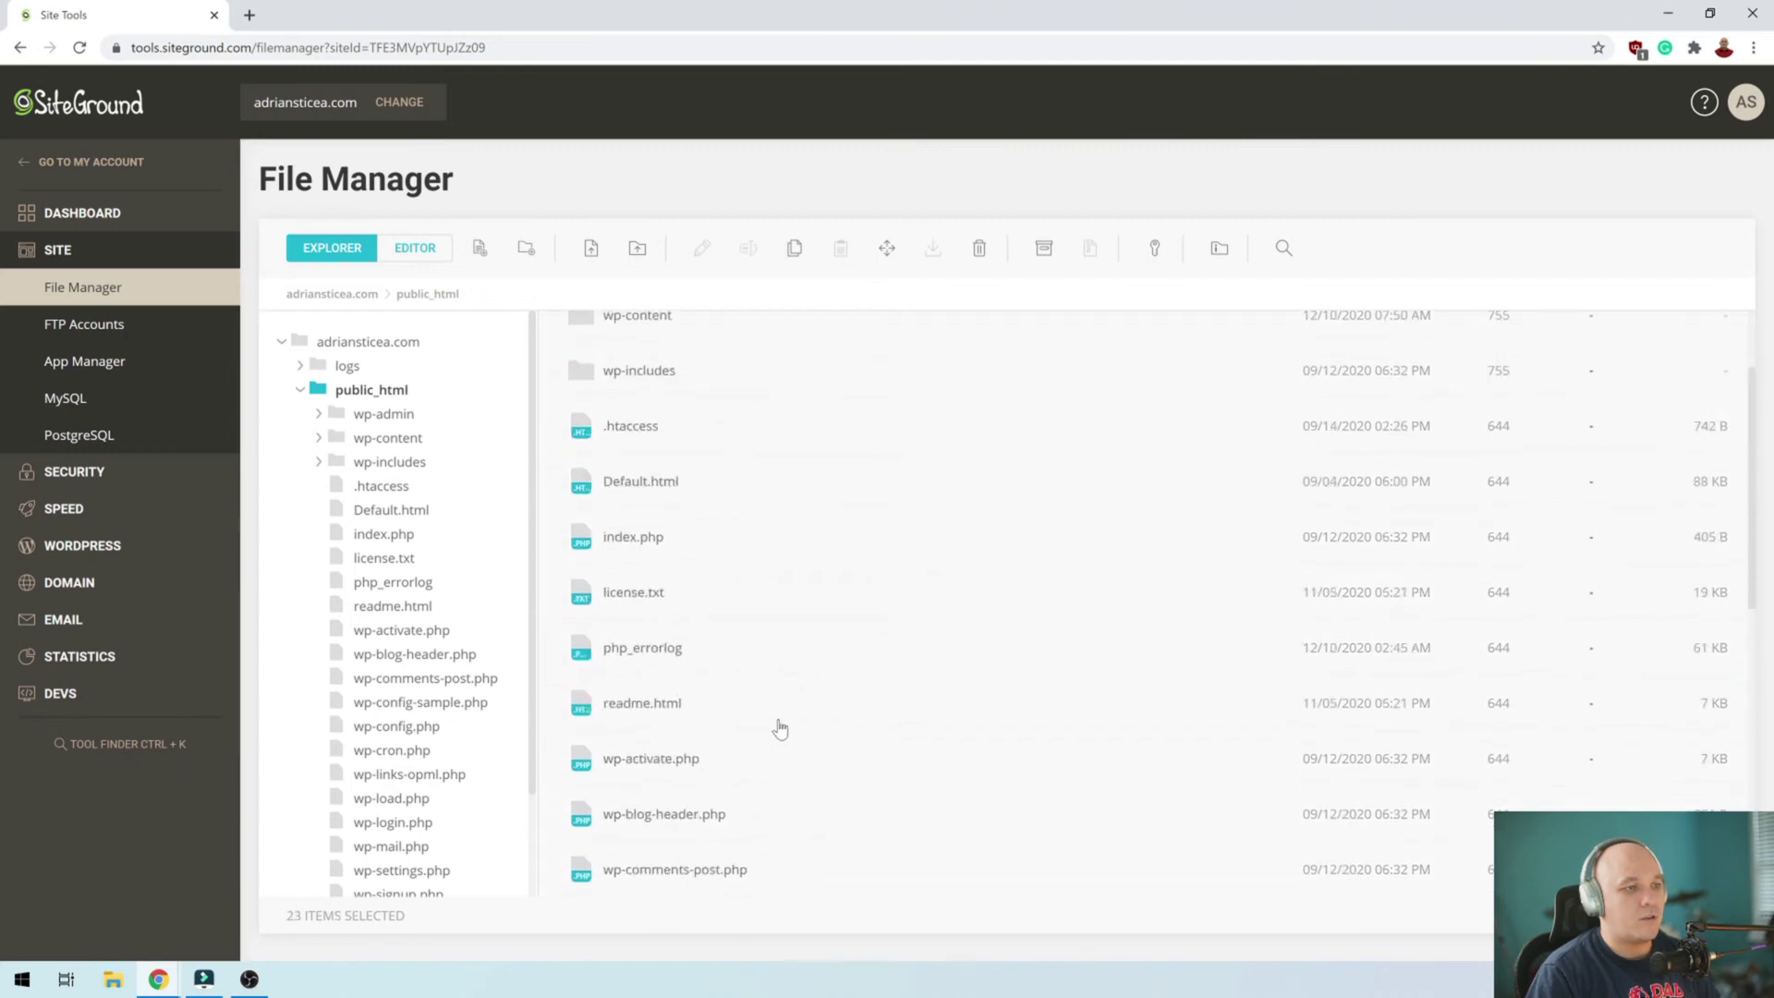
{"action": "right_click", "coordinate": [626, 454]}
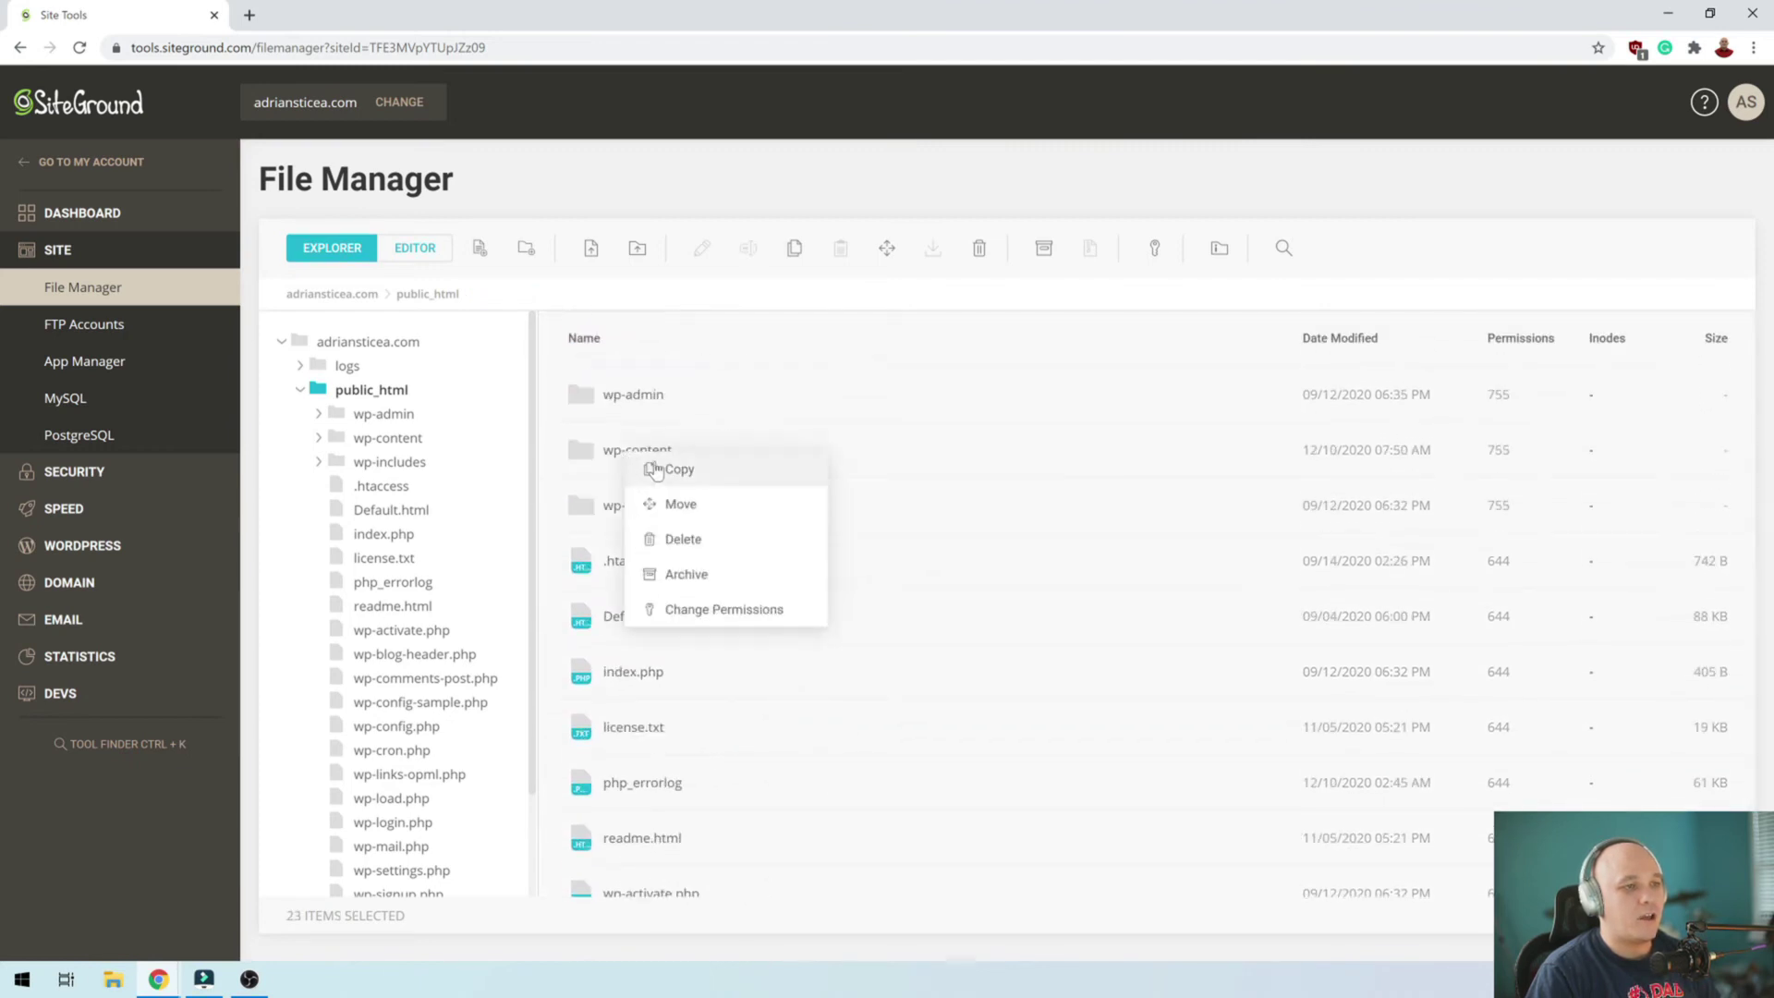
{"action": "left_click", "coordinate": [712, 577]}
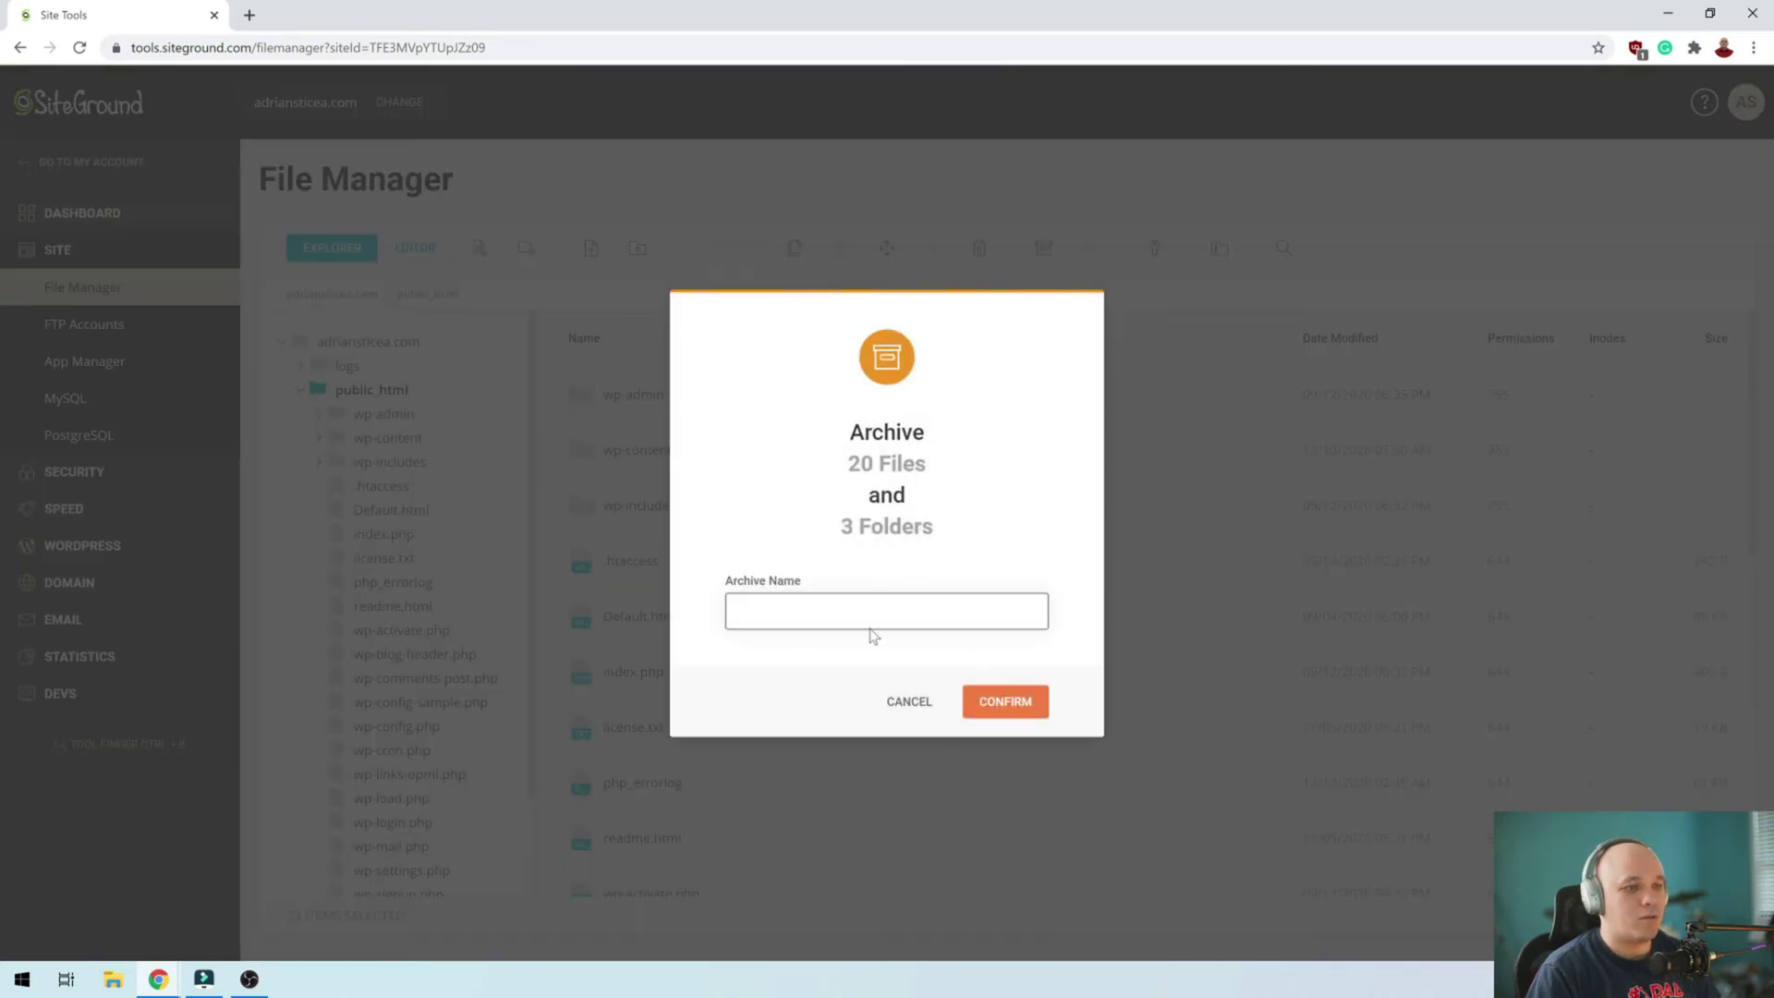
{"action": "type", "text": "bac"}
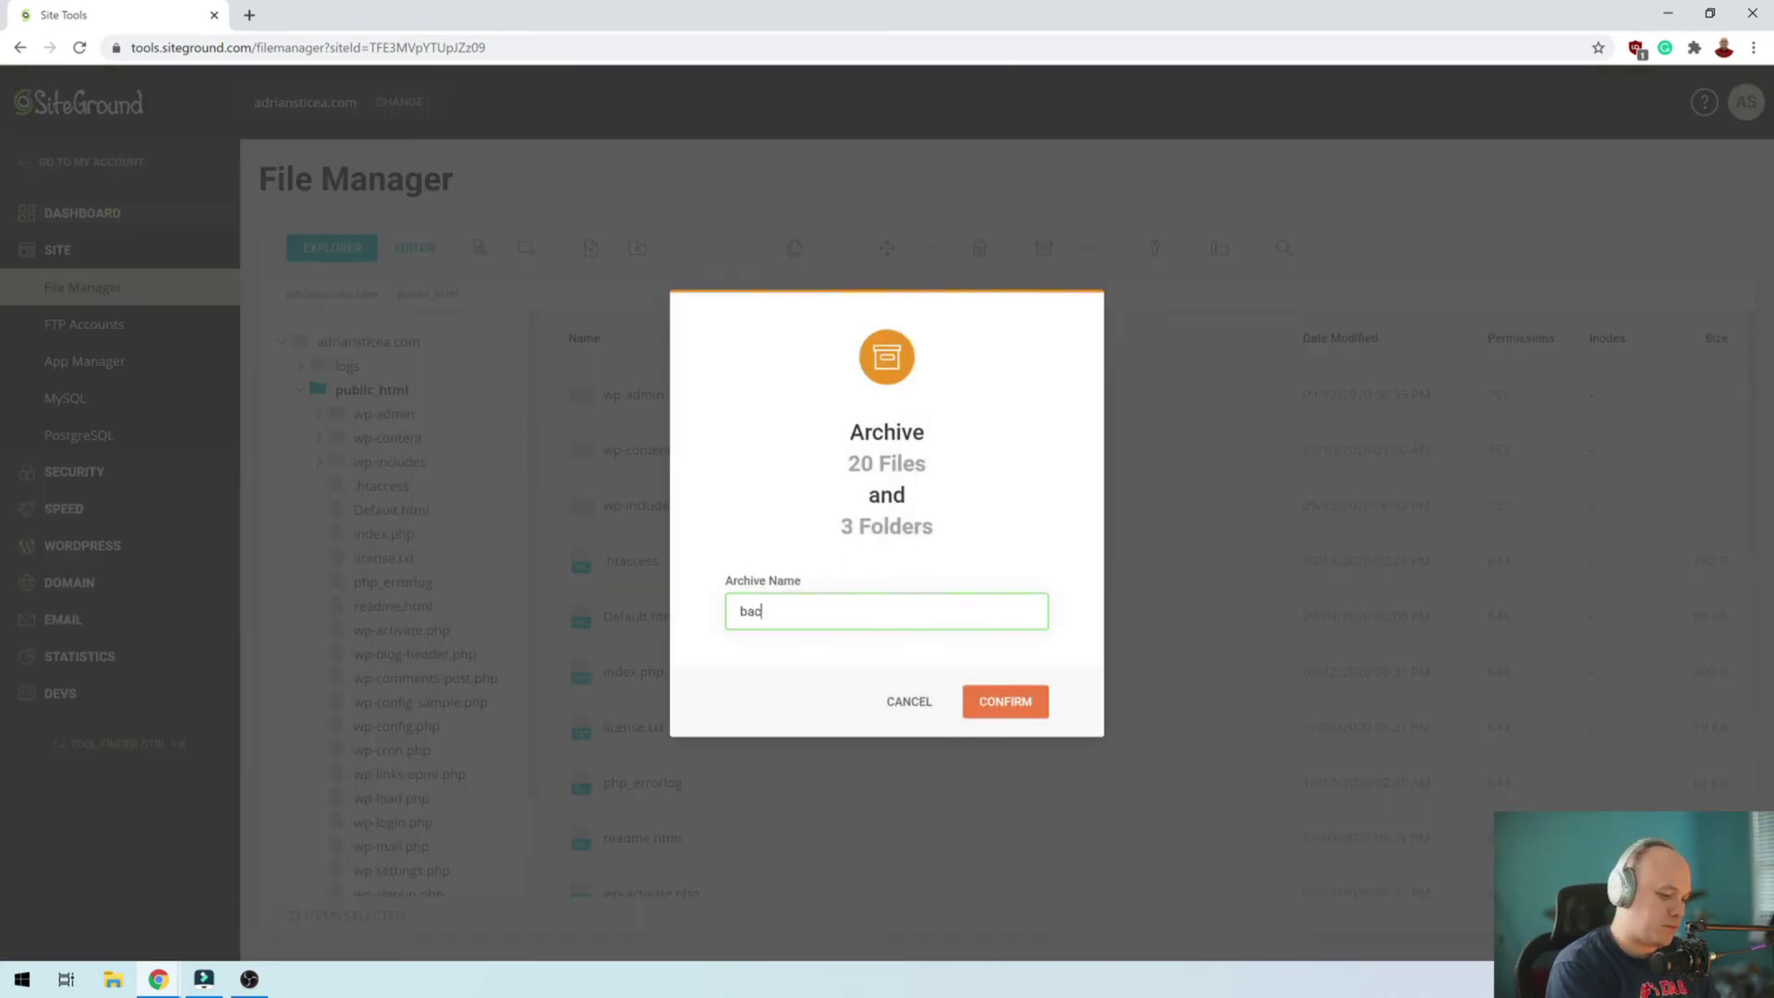
{"action": "type", "text": "ku"}
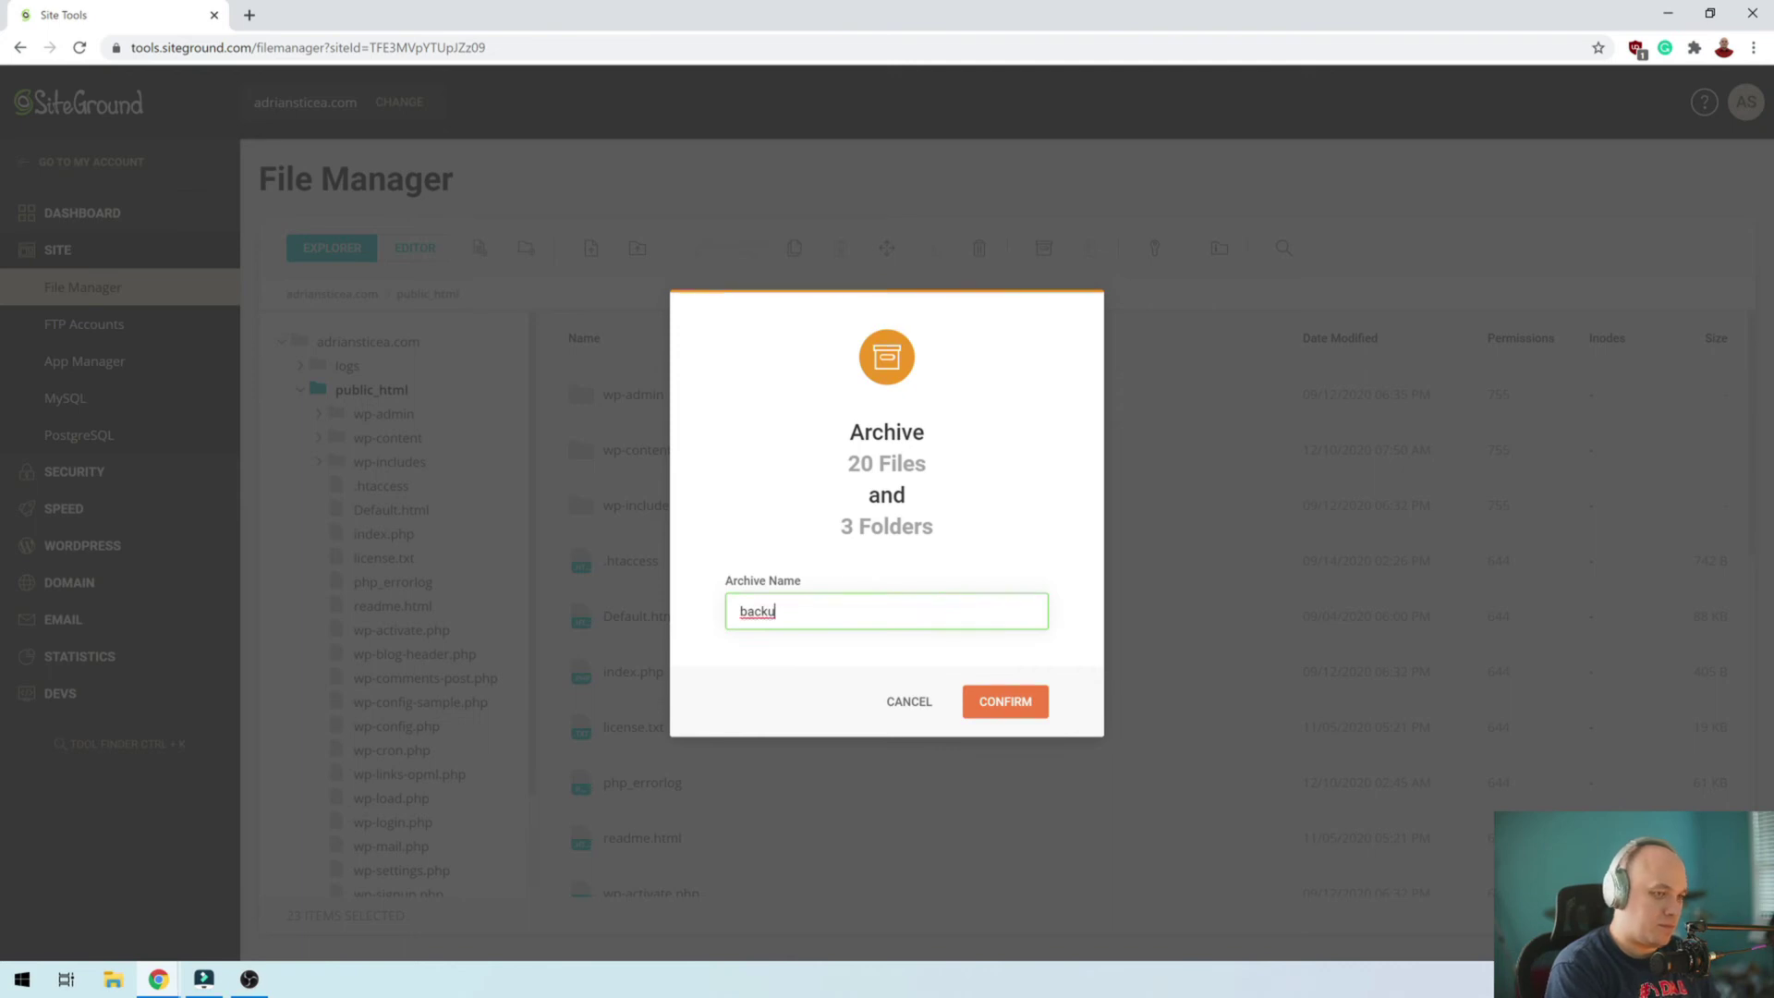
{"action": "type", "text": "p"}
{"action": "left_click", "coordinate": [1003, 713]}
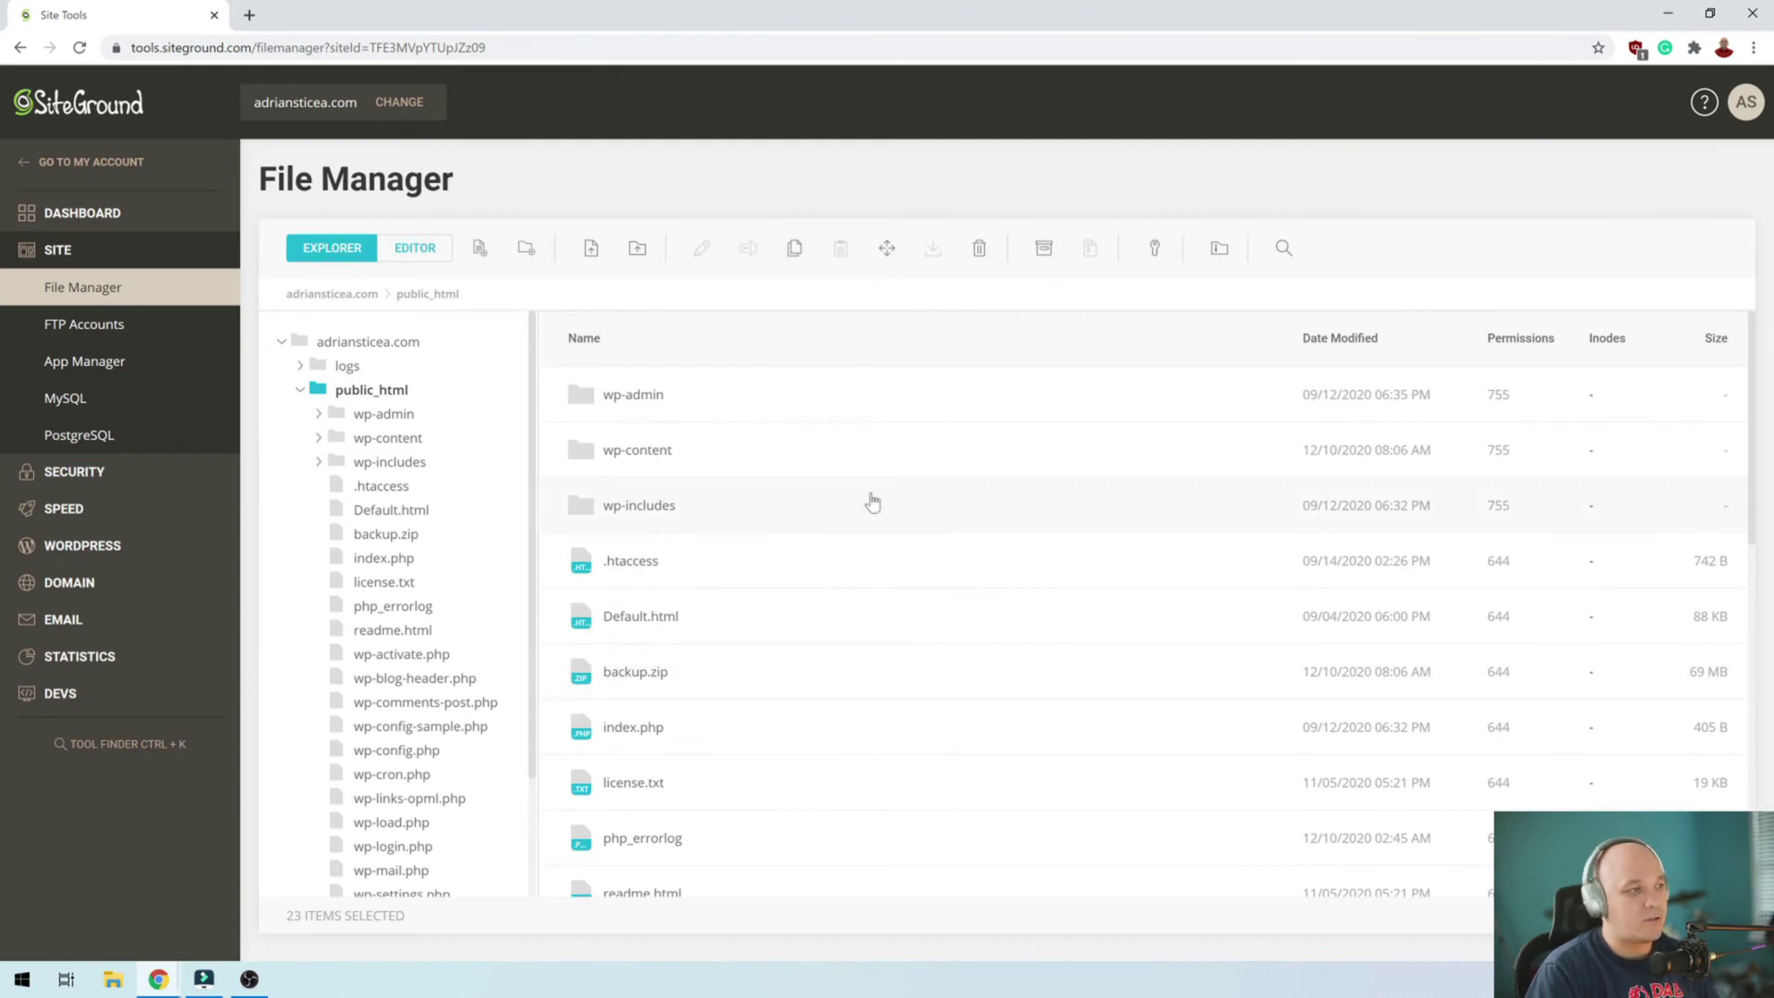
Step: Open phpMyAdmin from the site's MySQL Manager
{"action": "left_click", "coordinate": [81, 399]}
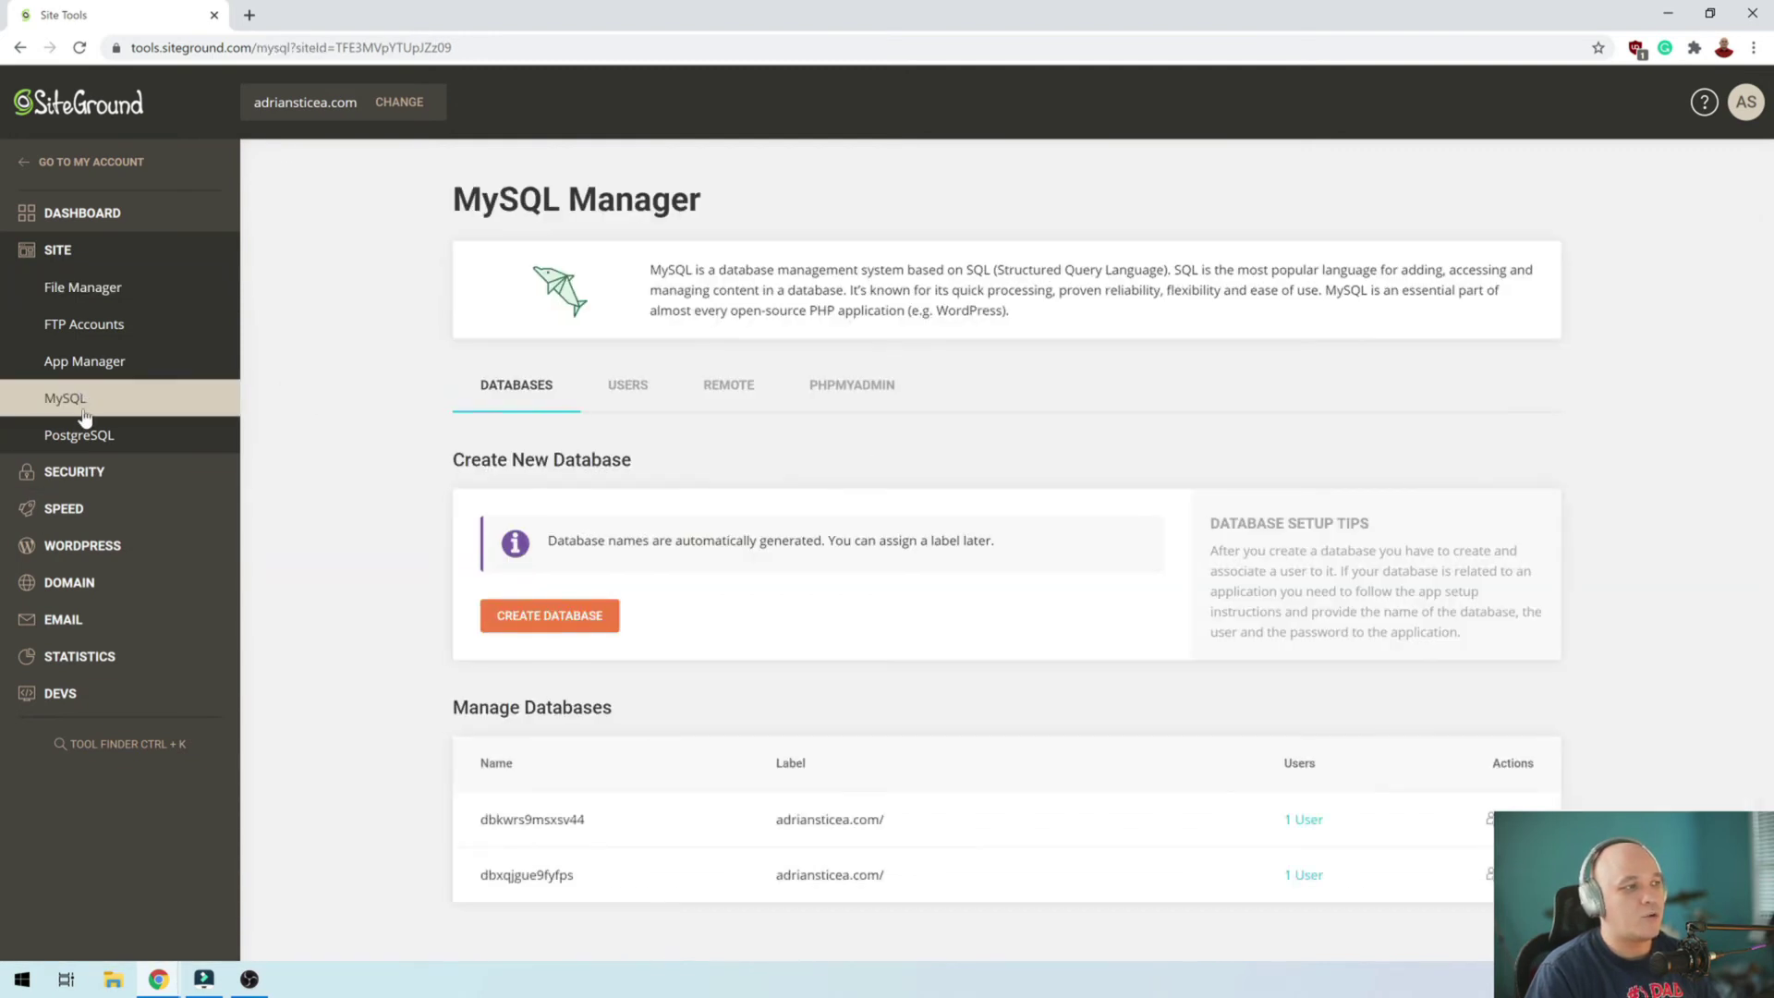
{"action": "left_click", "coordinate": [842, 394]}
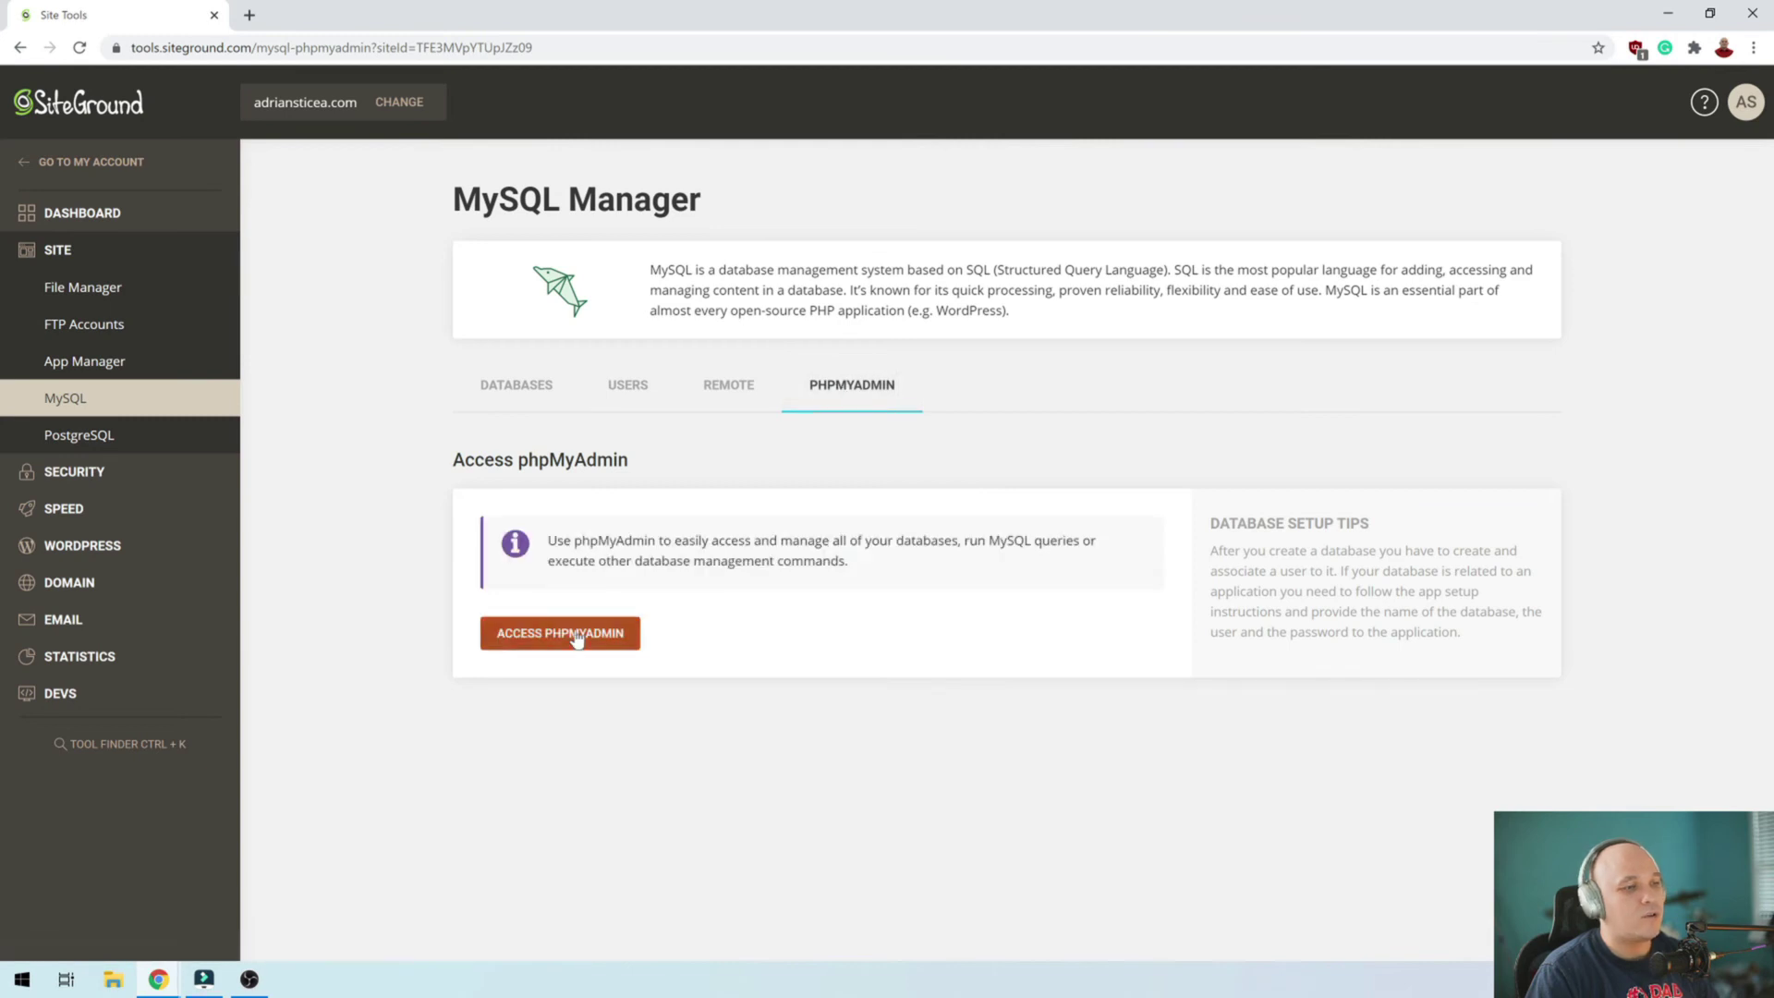
{"action": "left_click", "coordinate": [577, 638]}
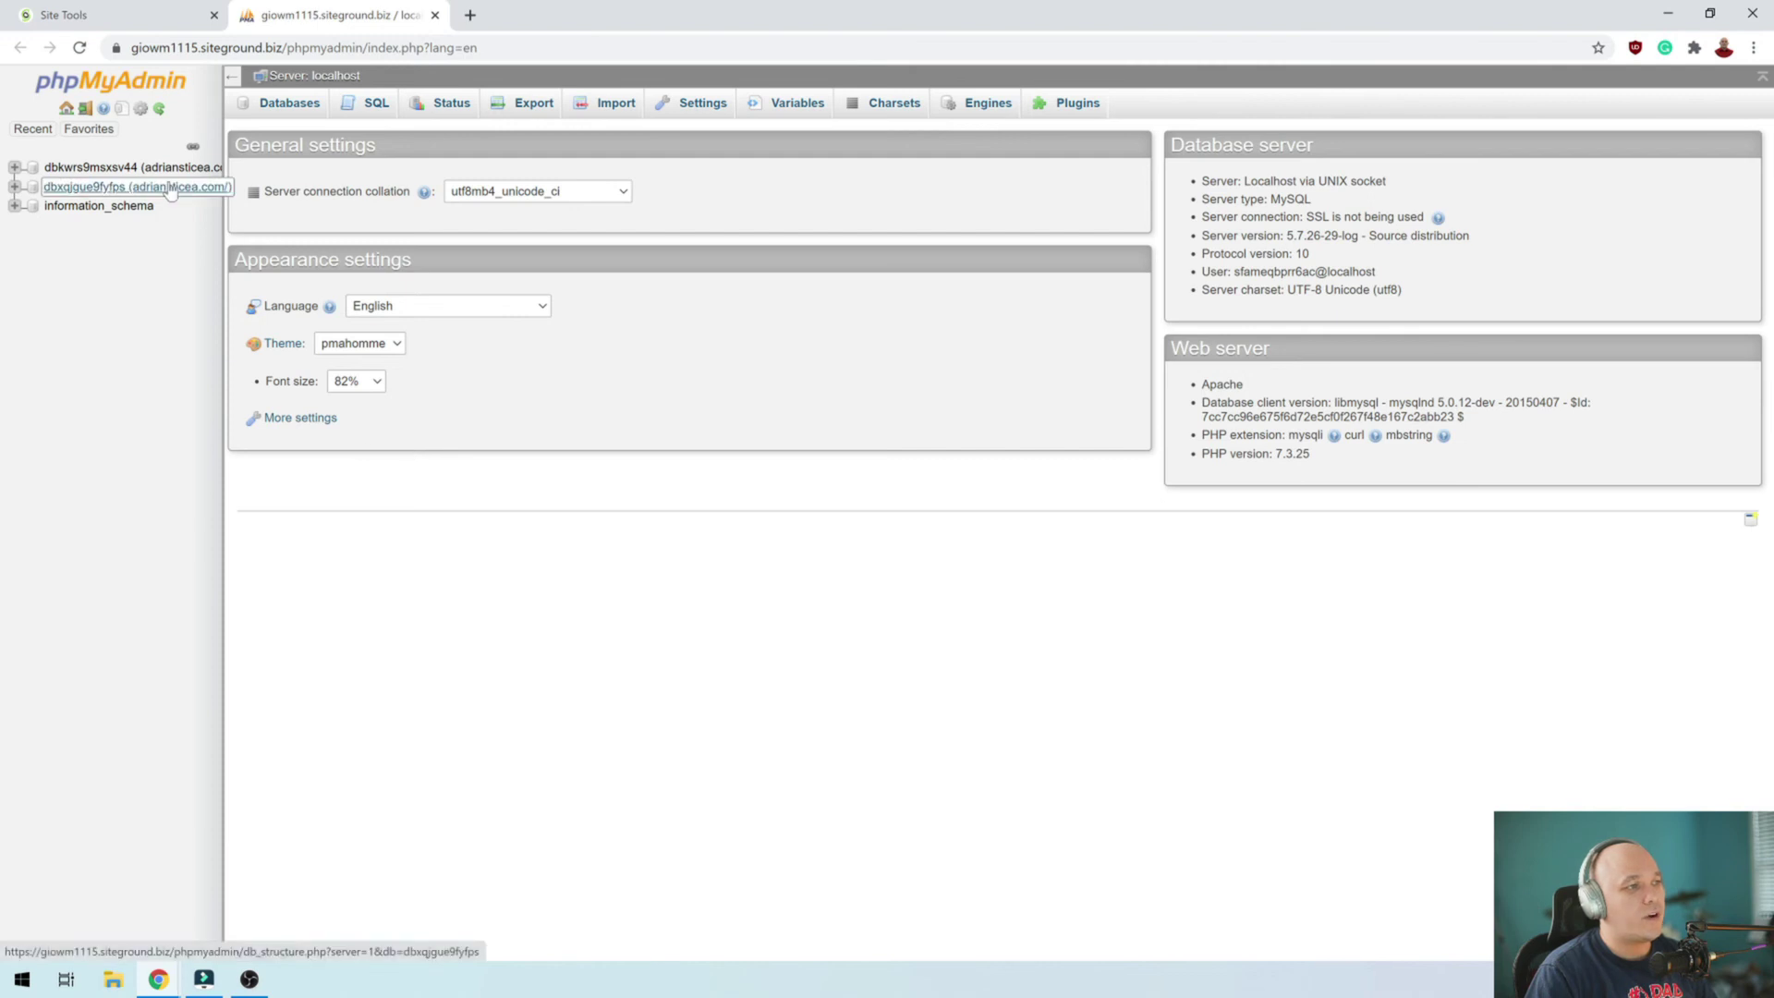
Step: Examine the rzg_options table of database dbkwrs9msxsv44 to check which site it belongs to
{"action": "left_click", "coordinate": [111, 168]}
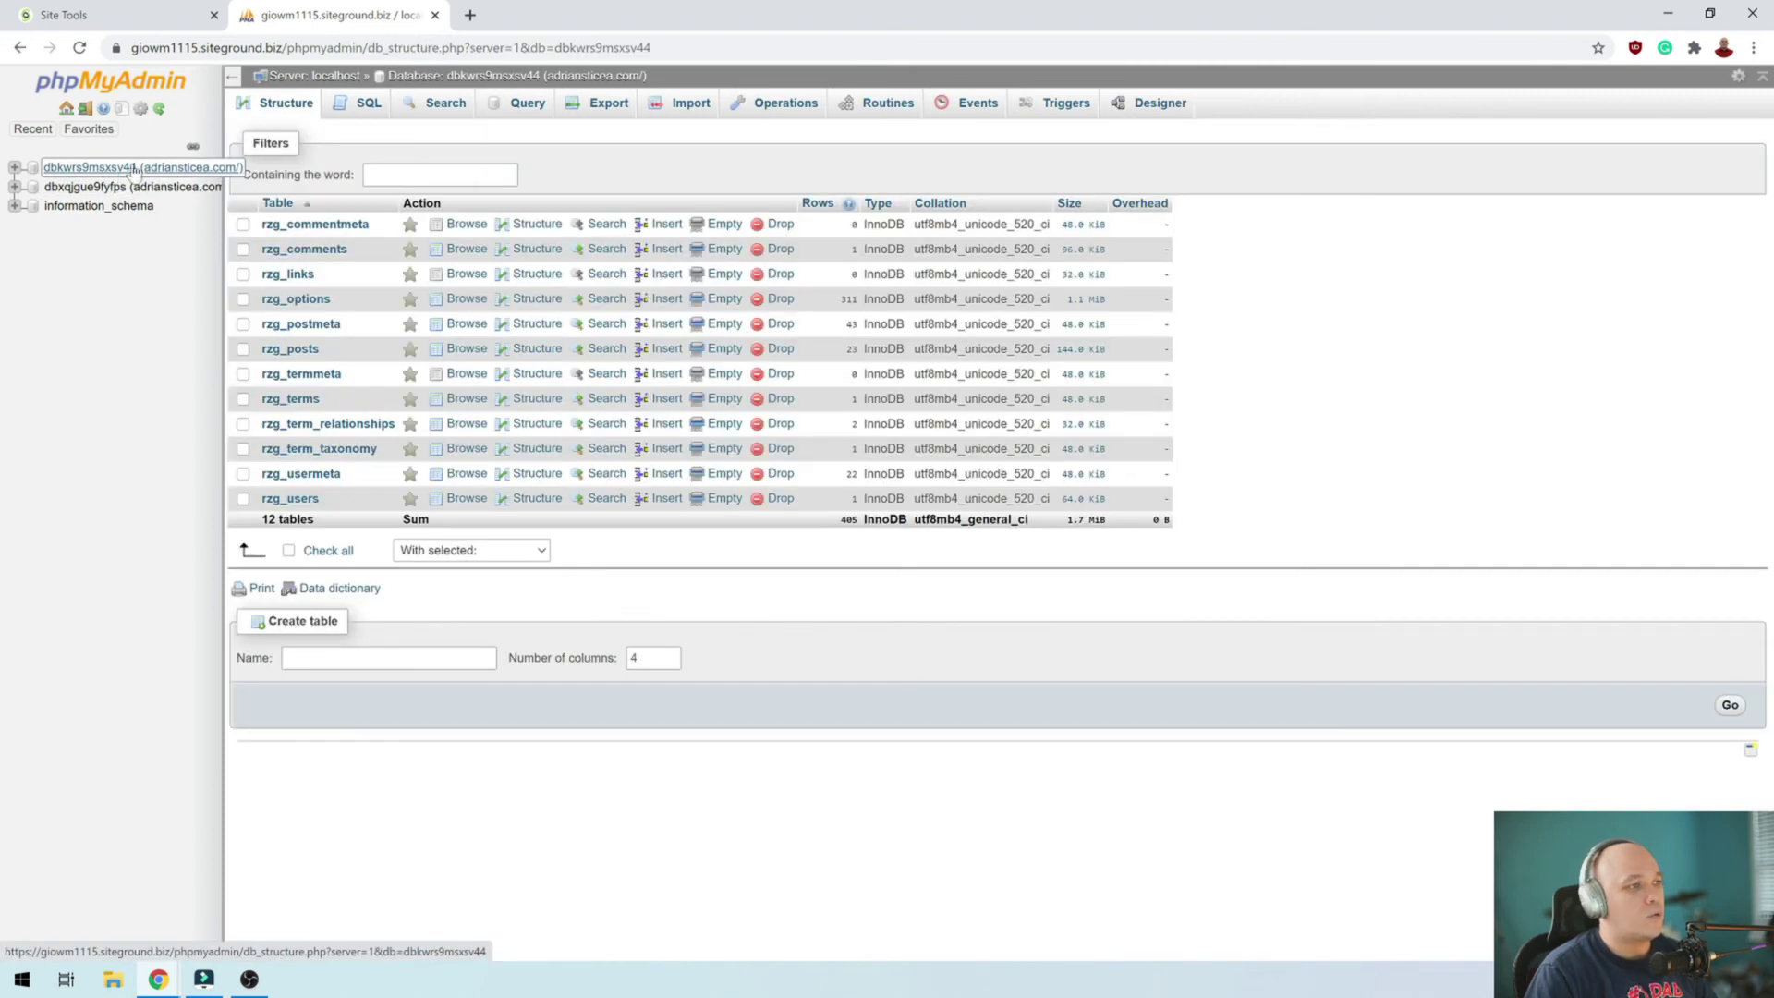
{"action": "left_click", "coordinate": [306, 301]}
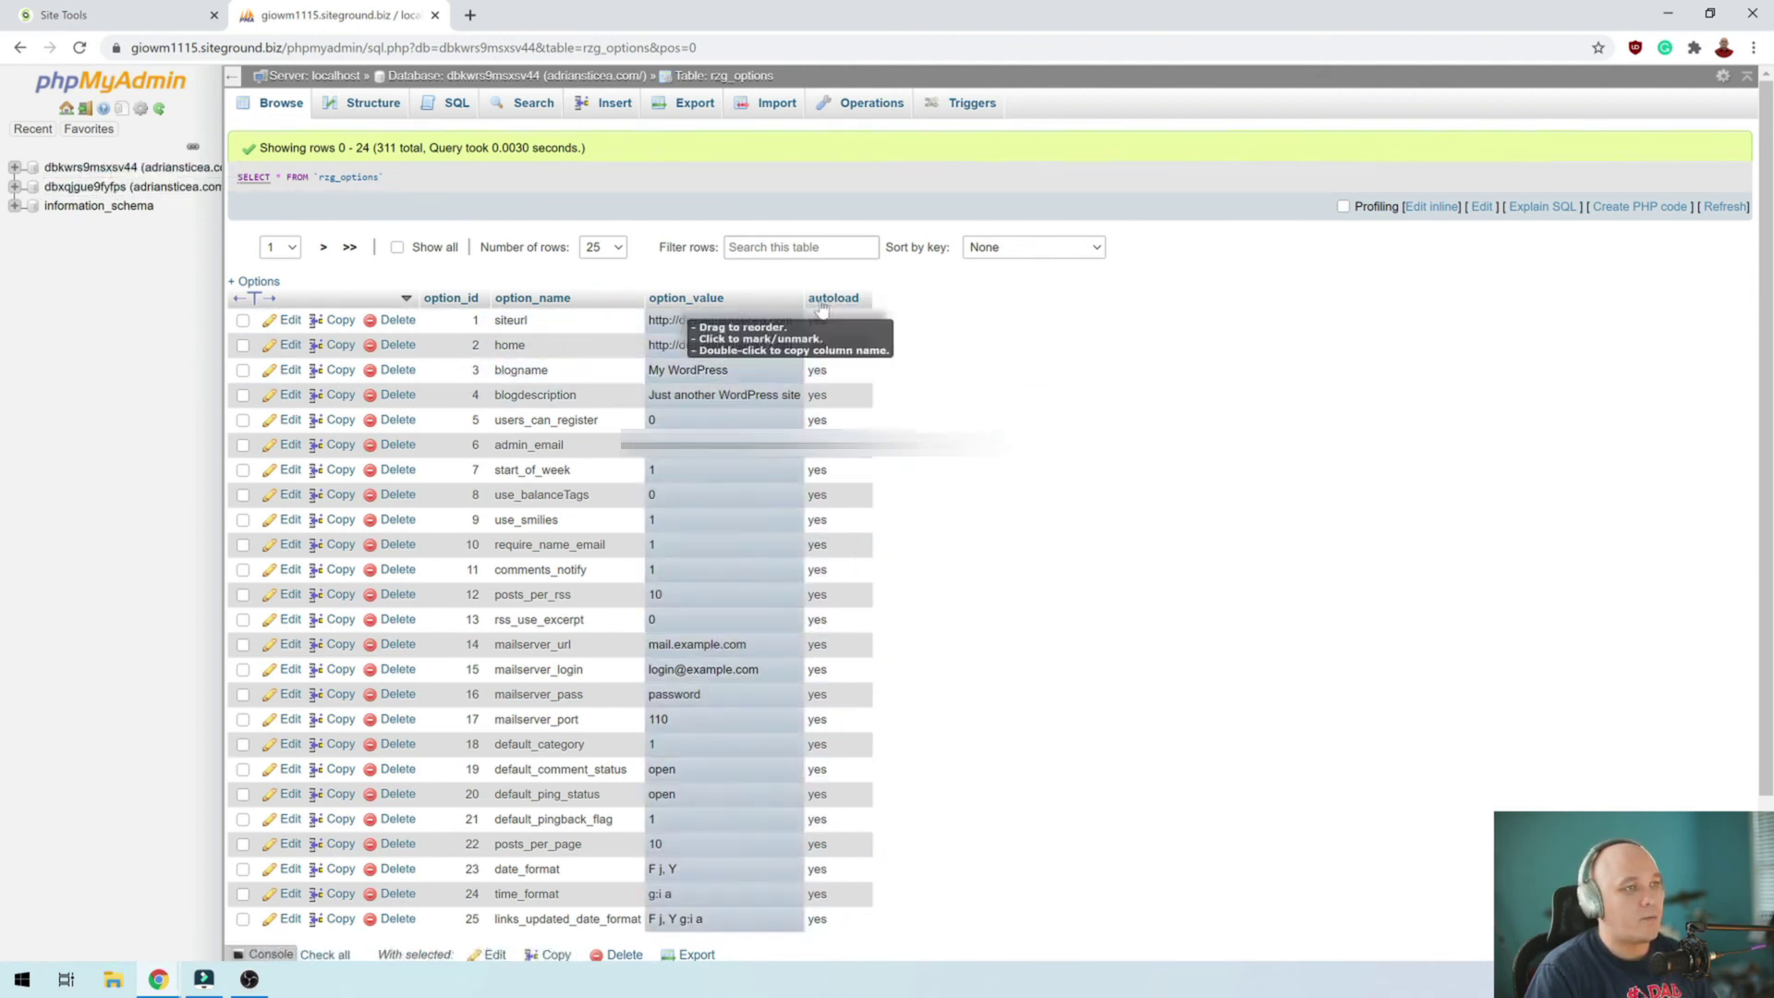
Step: Export the whole dbkwrs9msxsv44 database with the Quick method in SQL format
{"action": "left_click", "coordinate": [112, 163]}
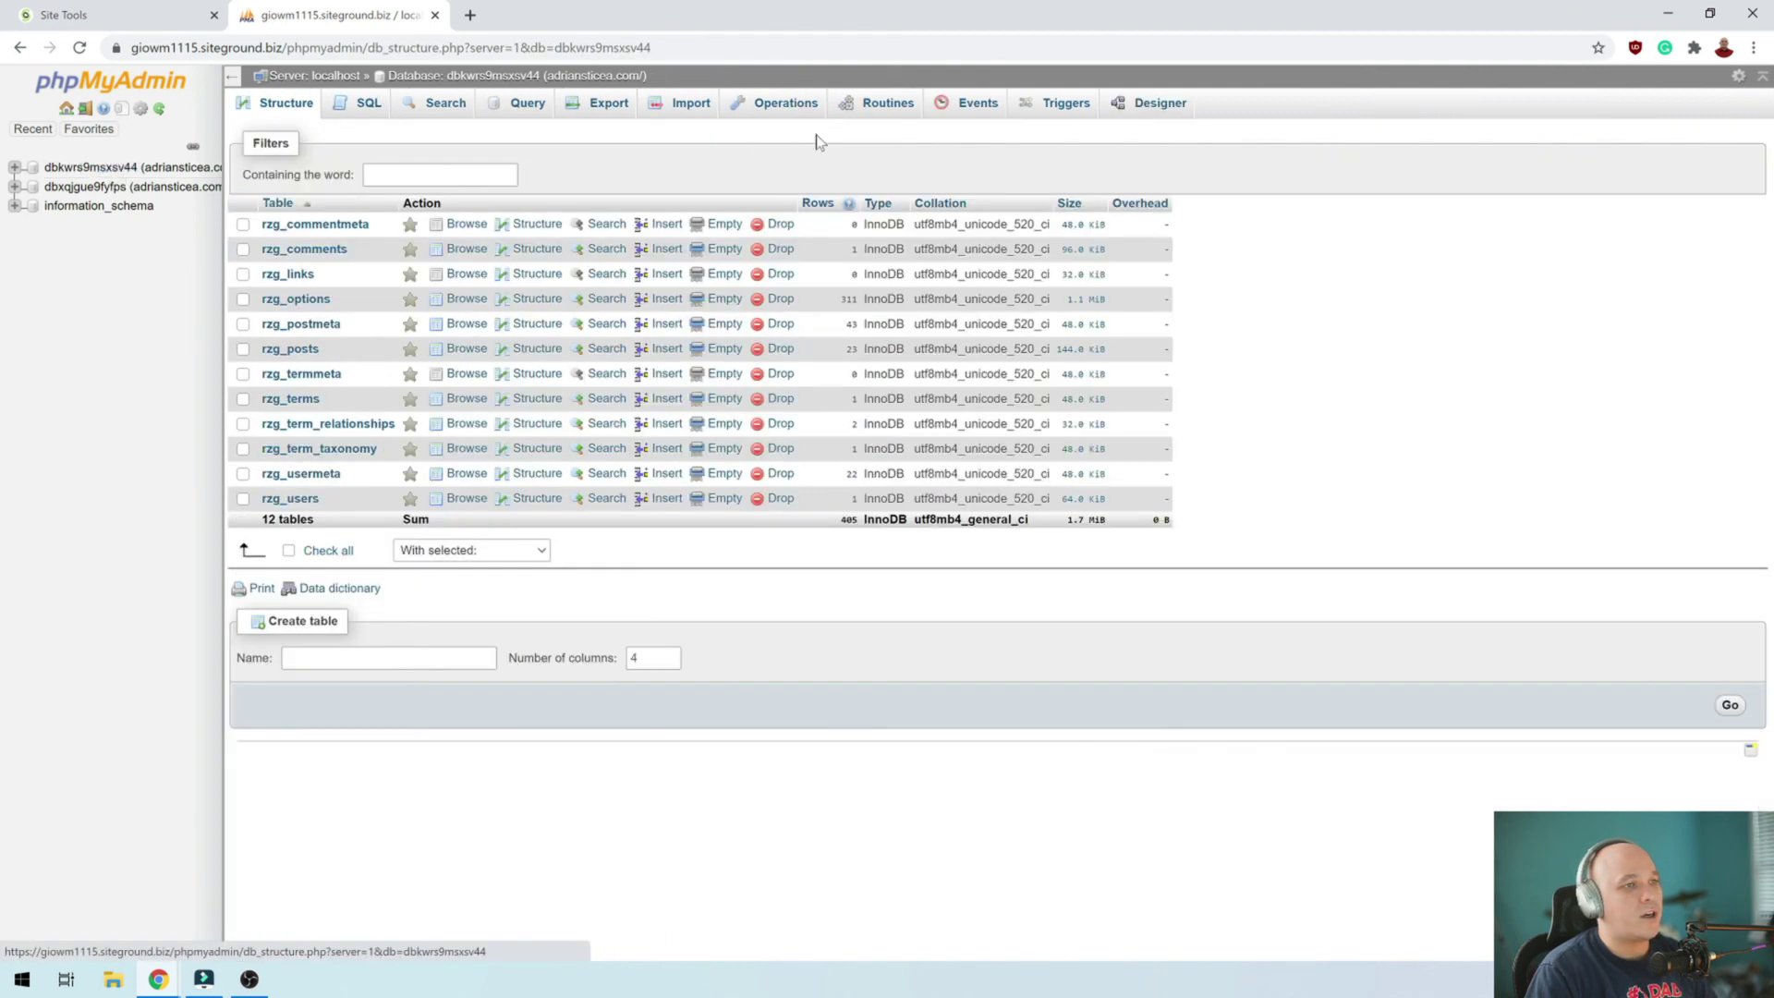
{"action": "left_click", "coordinate": [601, 106]}
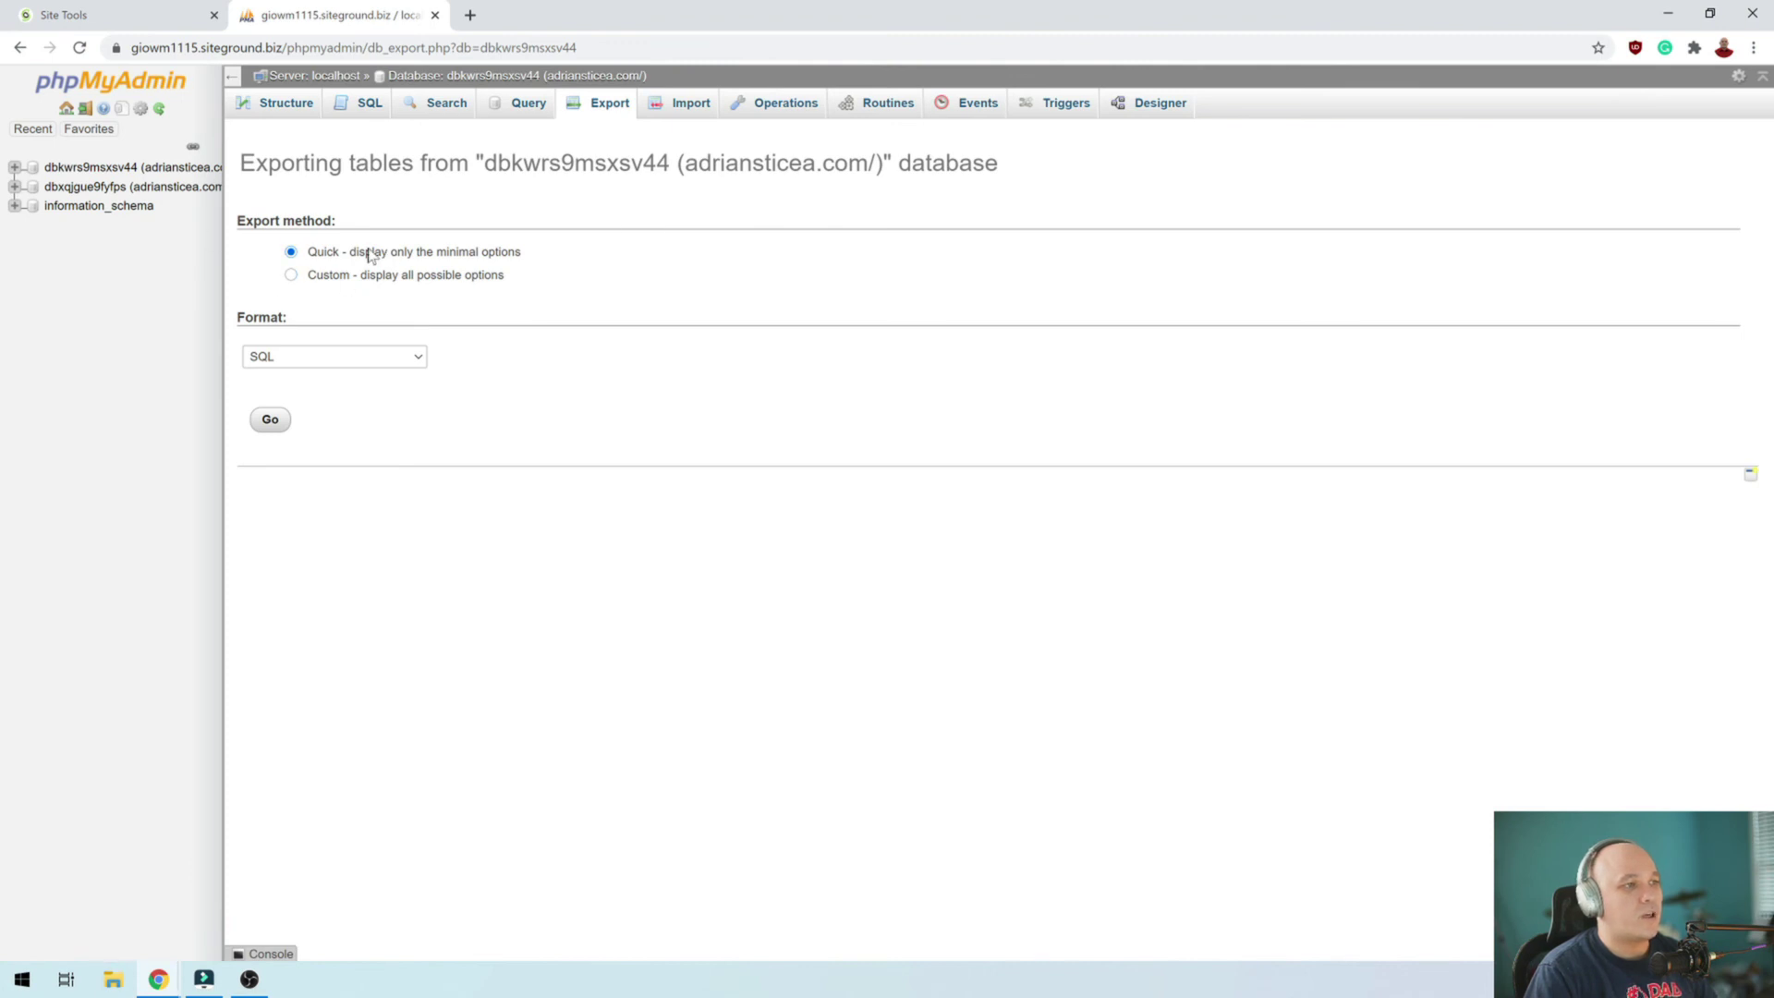
{"action": "left_click", "coordinate": [263, 422]}
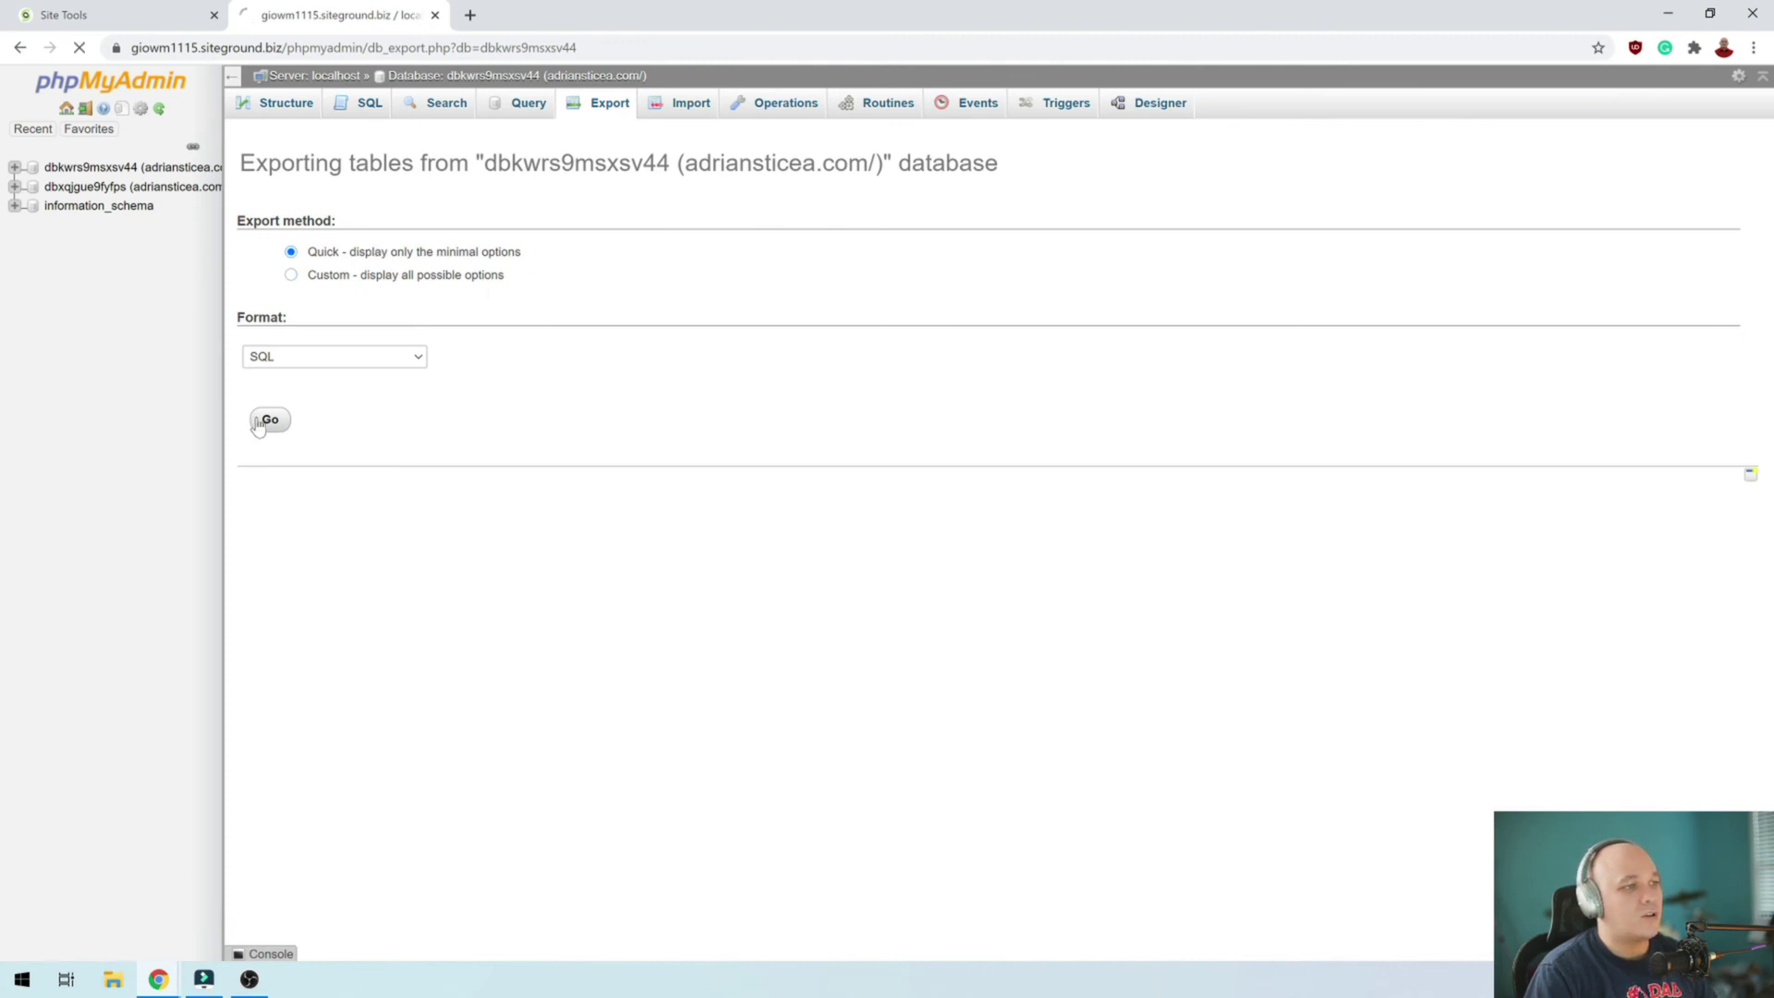